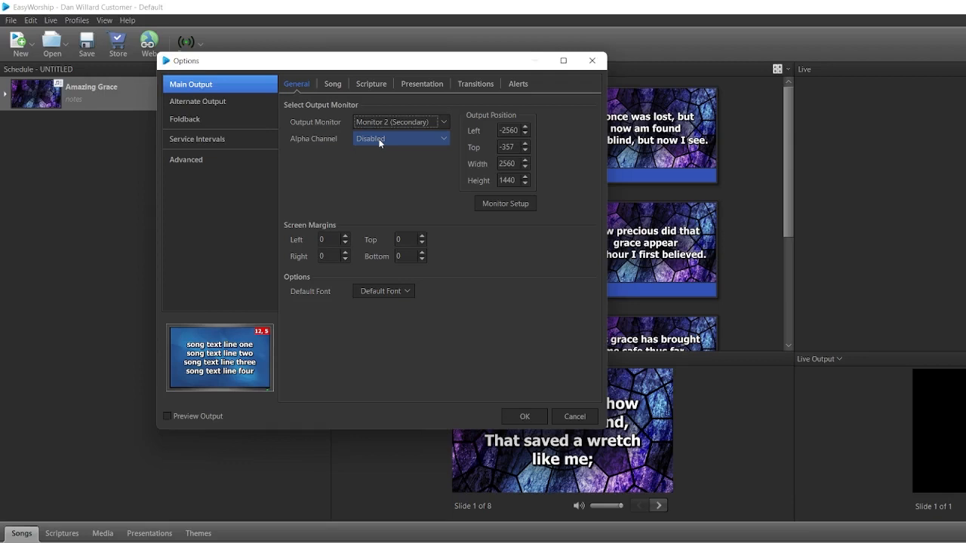
# Examine the alpha channel choices and the screen margin settings of the main output.
pyautogui.click(392, 138)
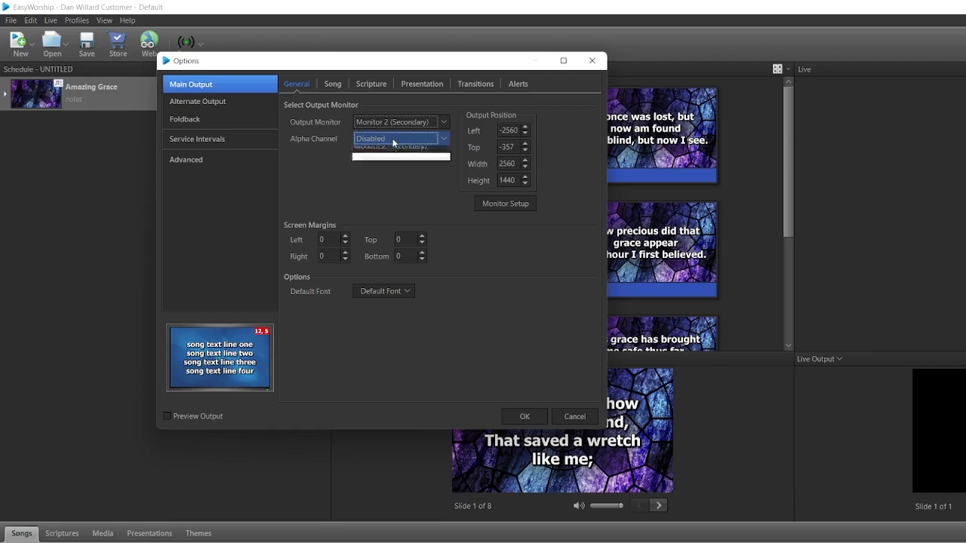
pyautogui.click(416, 200)
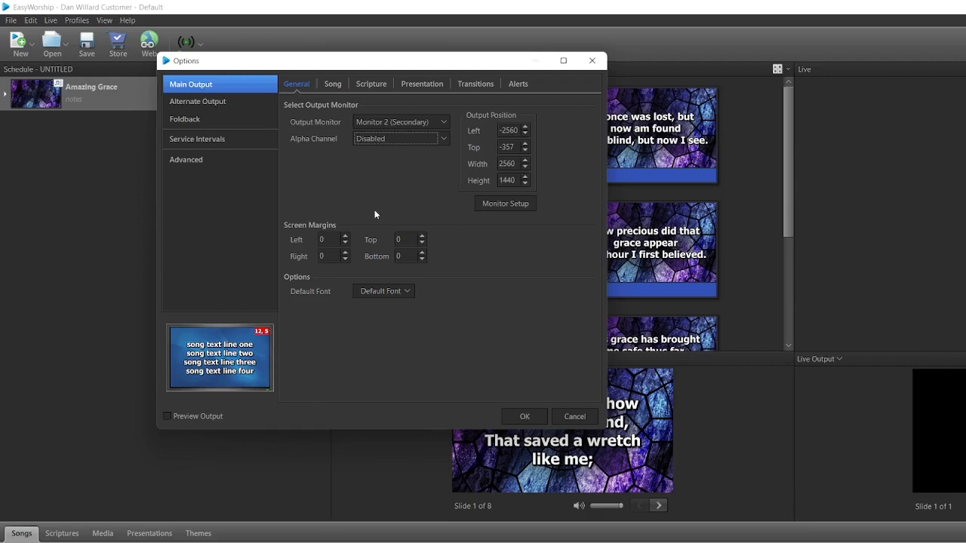
pyautogui.click(330, 239)
pyautogui.click(402, 257)
# Examine the main output's default font settings, including font name, style, opacity, text alignment and vertical alignment choices.
pyautogui.click(410, 293)
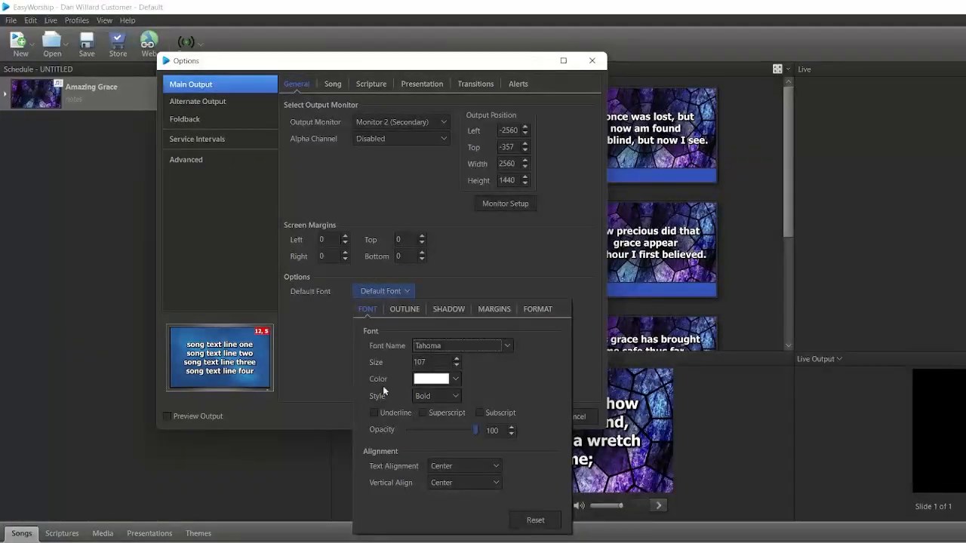
pyautogui.click(511, 349)
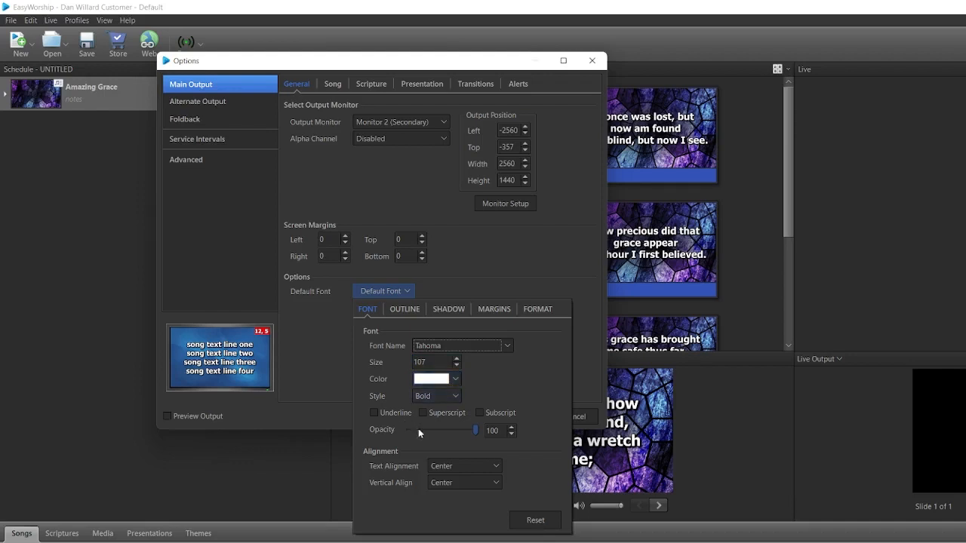
pyautogui.click(457, 396)
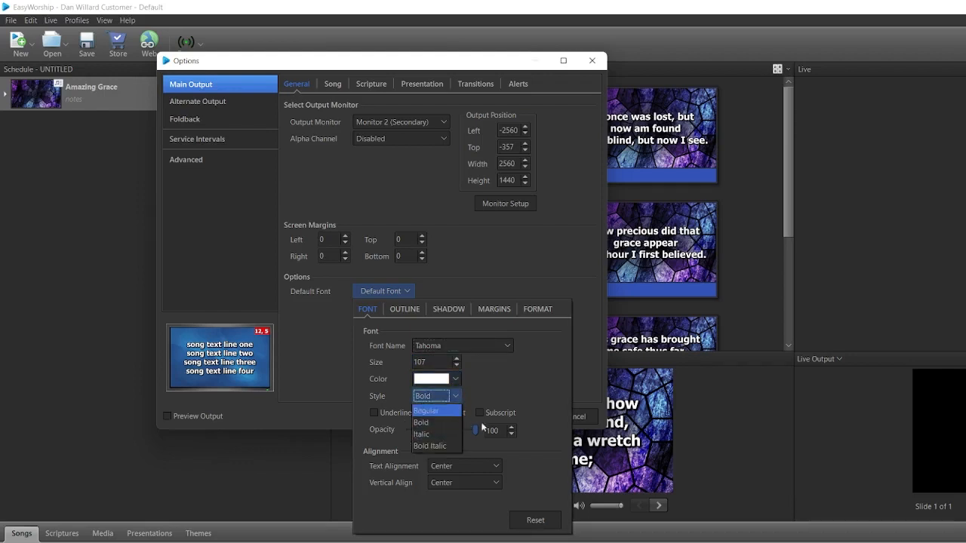
pyautogui.click(505, 372)
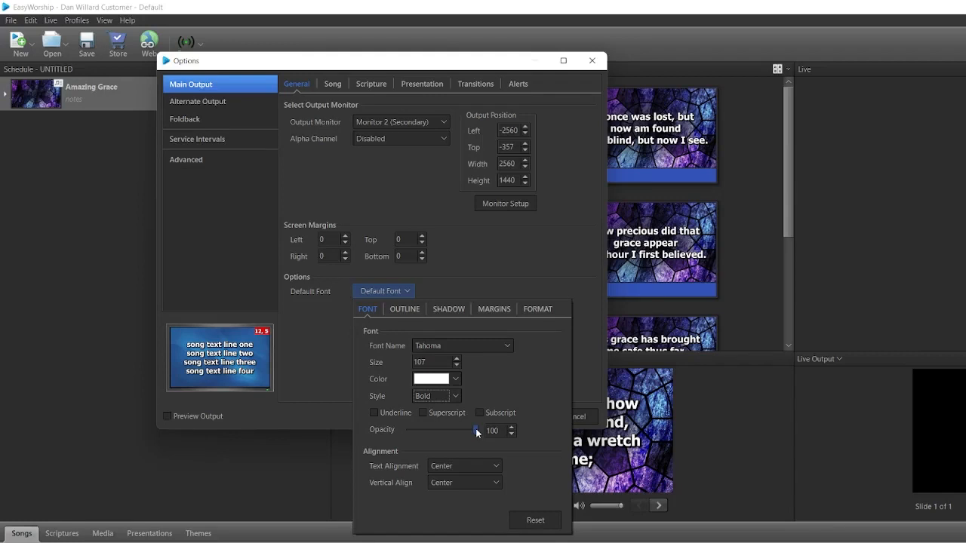
pyautogui.moveTo(475, 430); pyautogui.dragTo(493, 444)
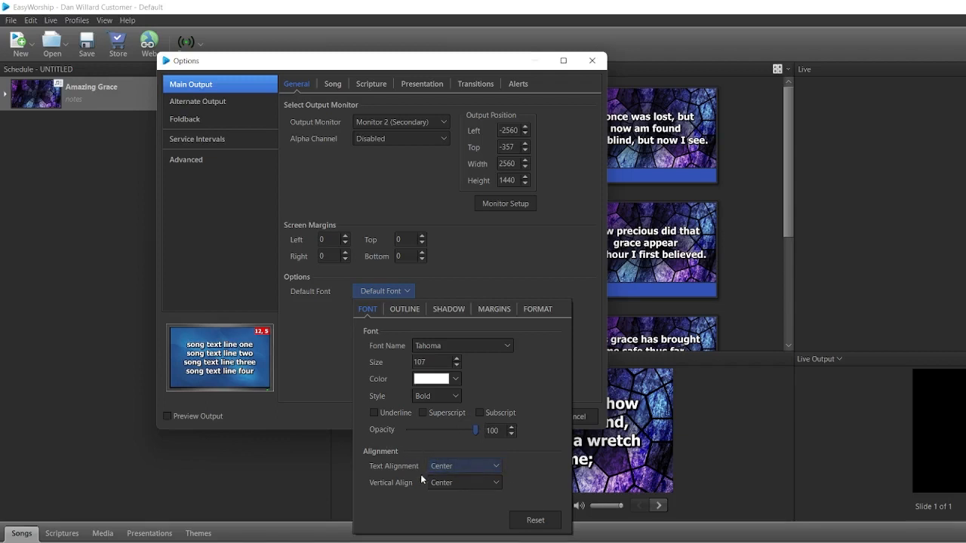
pyautogui.click(448, 471)
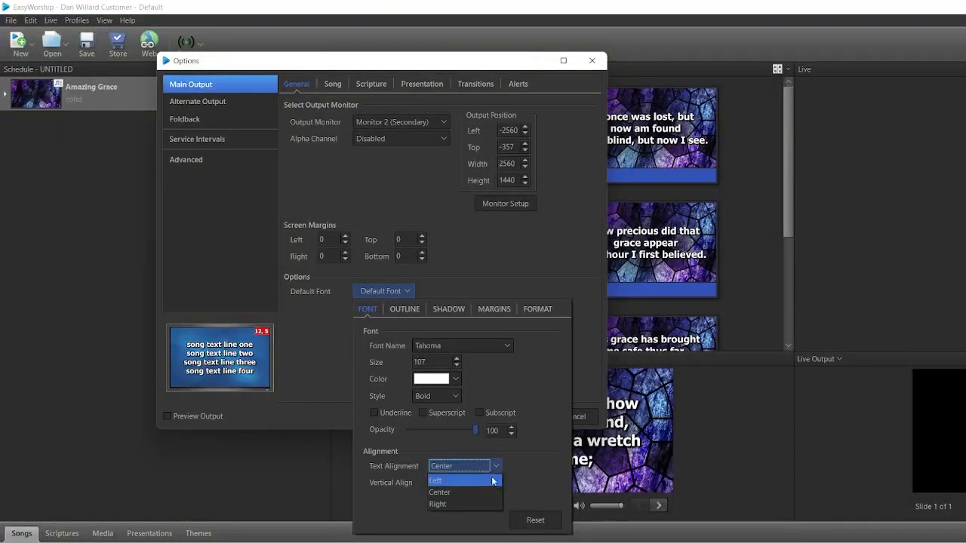
pyautogui.click(526, 467)
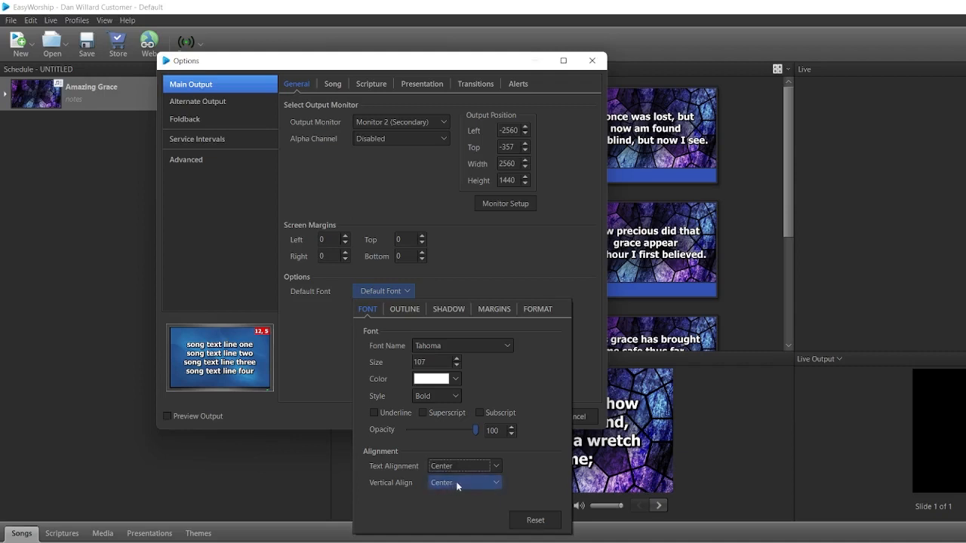
pyautogui.click(457, 486)
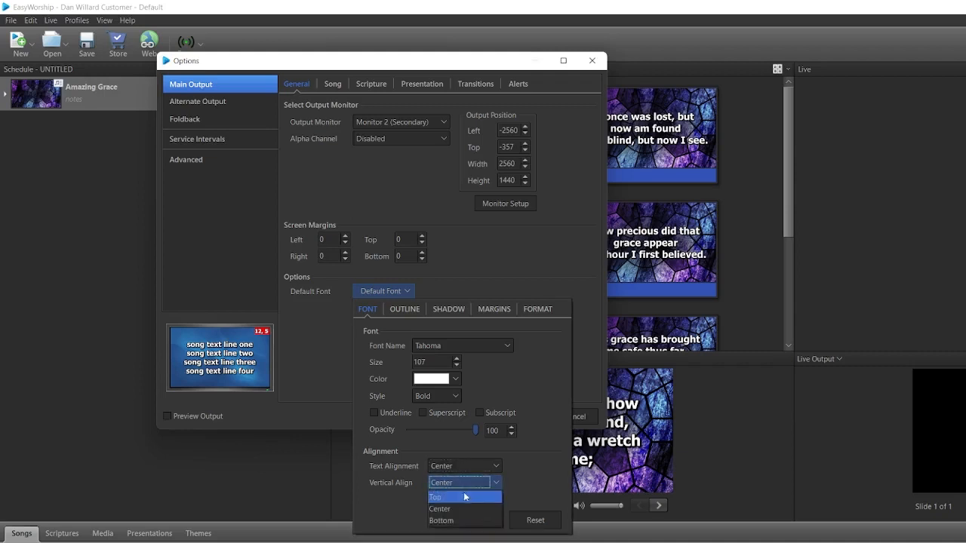
pyautogui.click(515, 483)
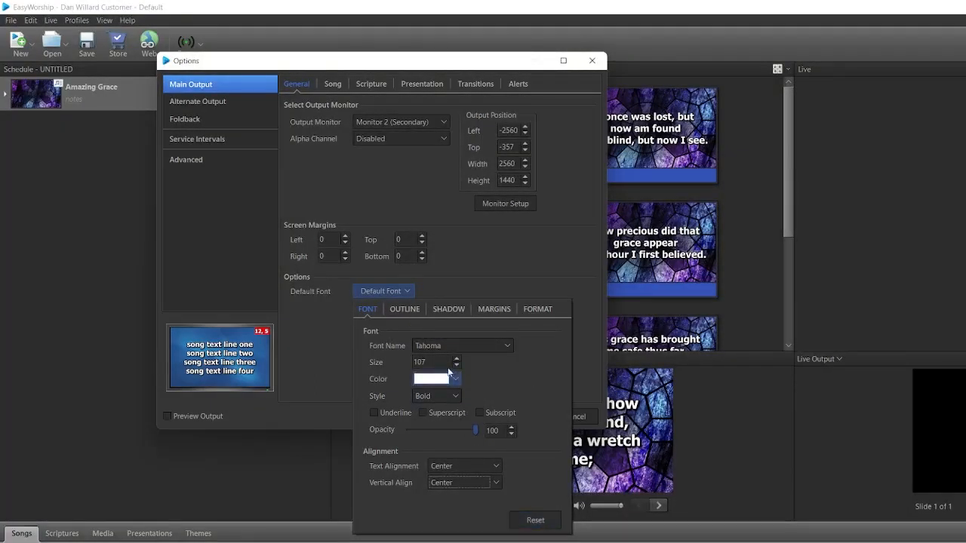
# Set the default font's text alignment to Left, and reset the font settings to their defaults.
pyautogui.click(483, 466)
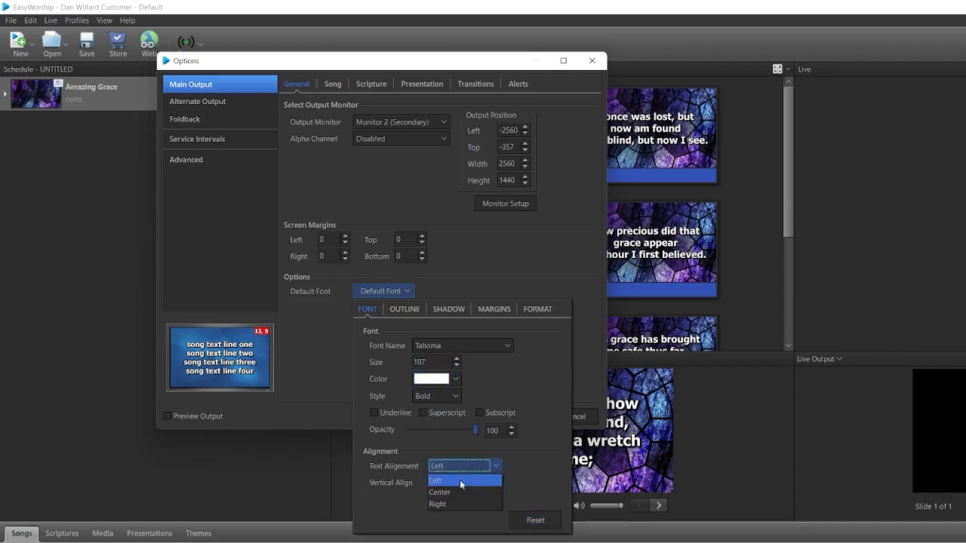
pyautogui.click(461, 480)
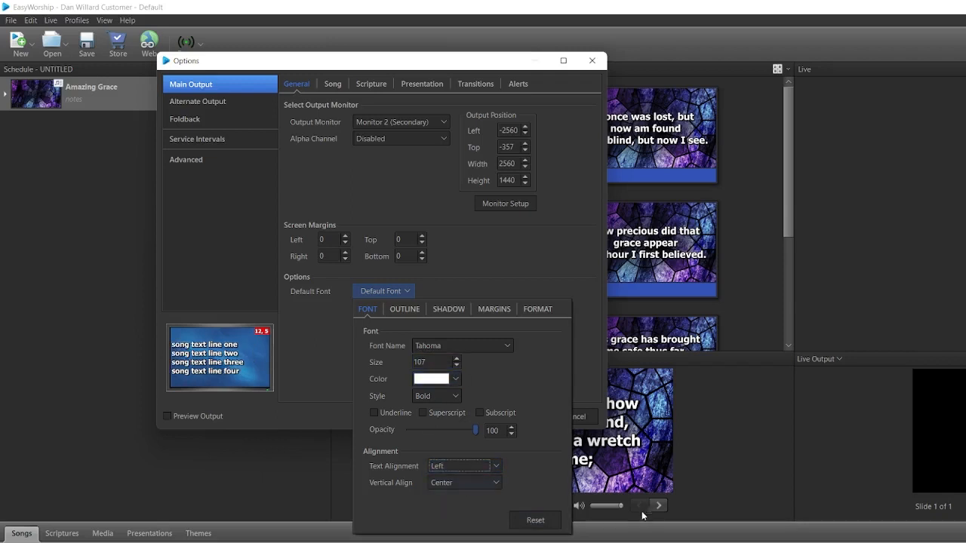
pyautogui.click(539, 521)
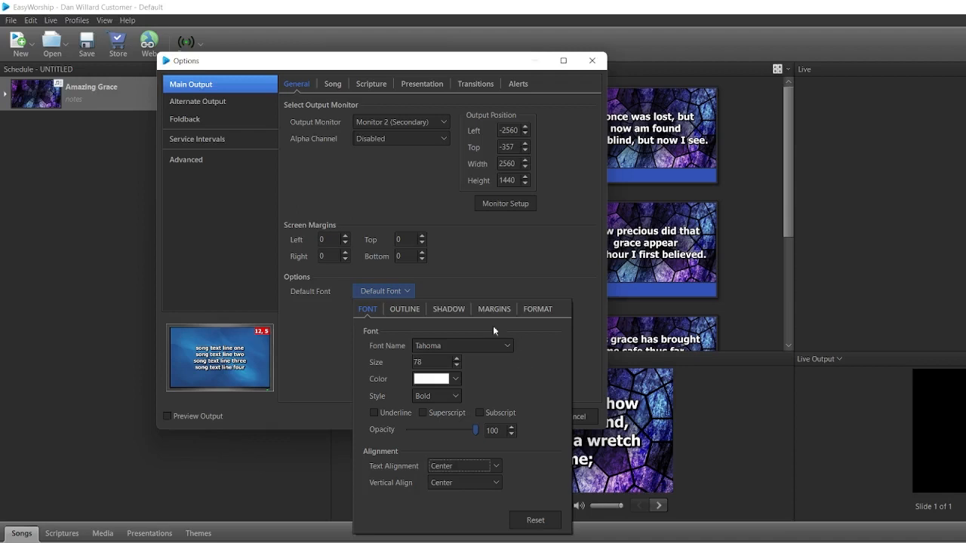
# Choose the Outer outline style for the default font.
pyautogui.click(406, 313)
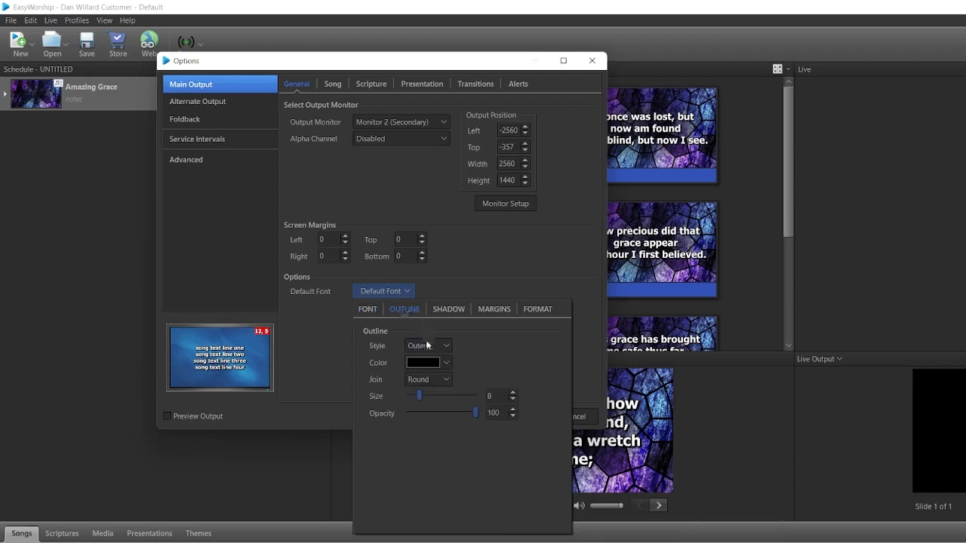
pyautogui.click(445, 348)
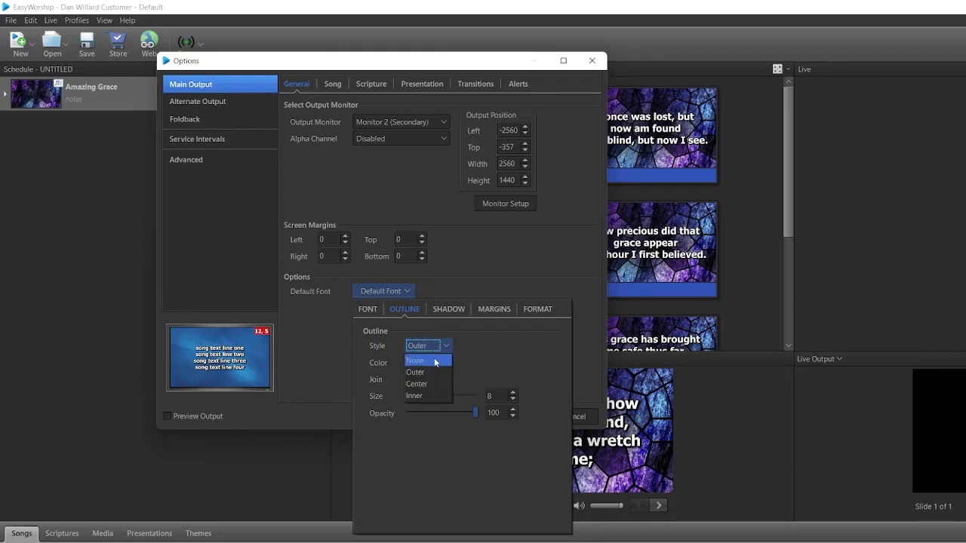
pyautogui.click(418, 372)
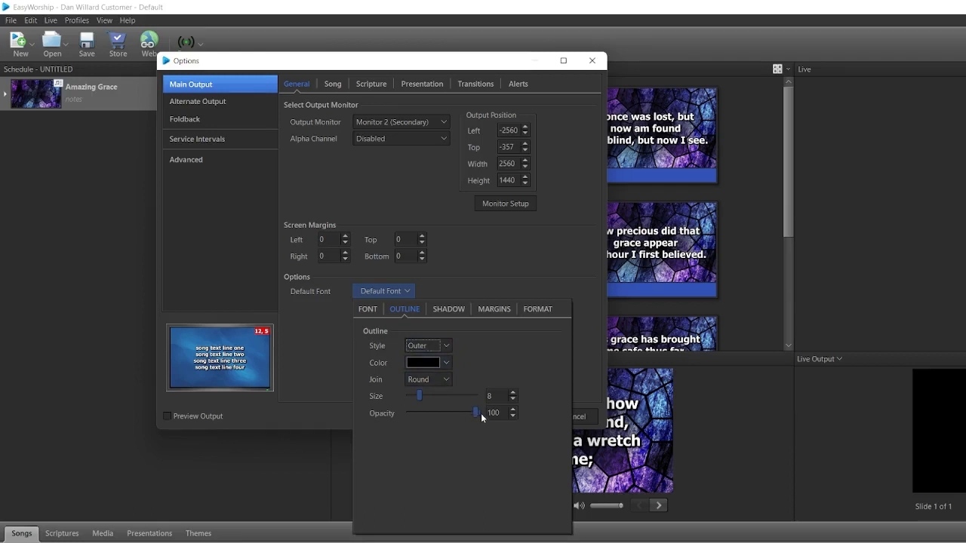
# Set the default font's shadow angle to 35 with the shadow enabled, and view the text margins.
pyautogui.click(451, 311)
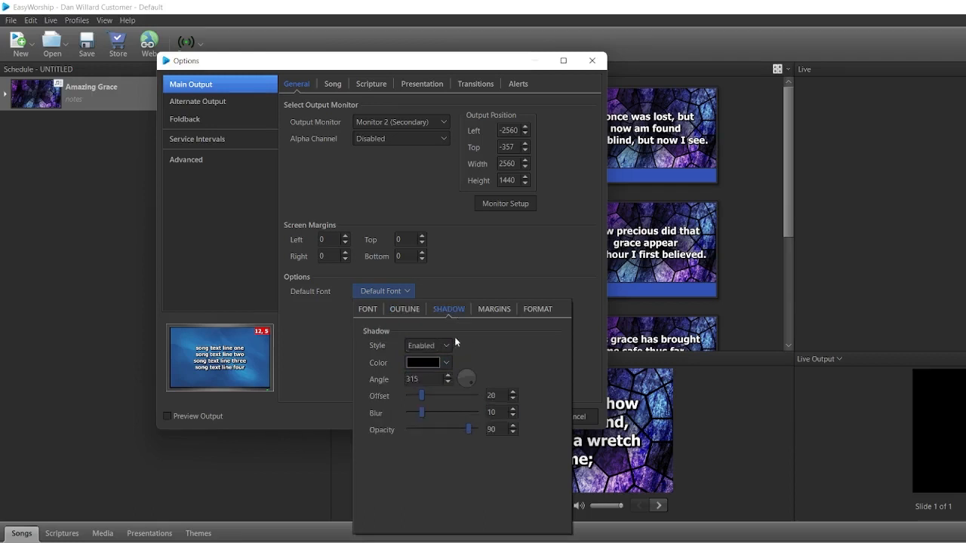
pyautogui.click(447, 345)
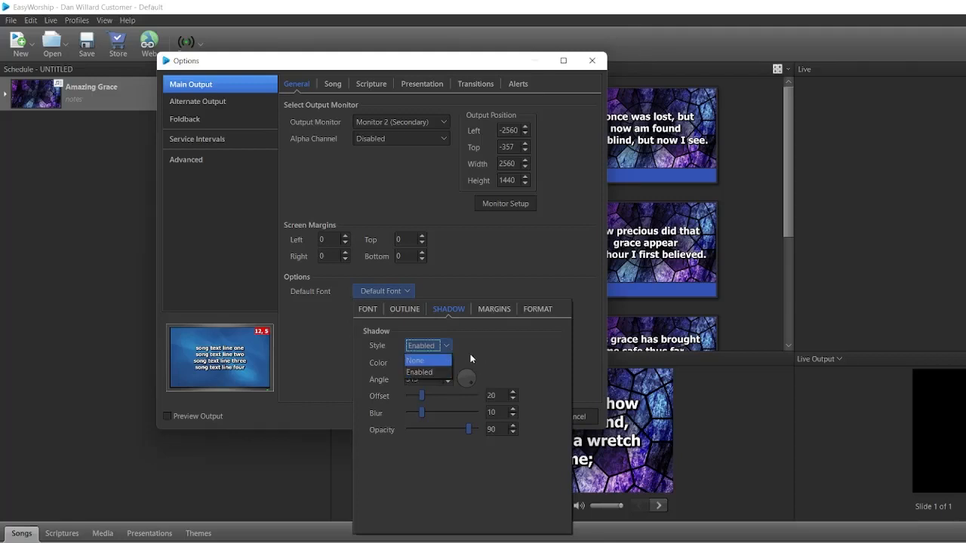
pyautogui.click(472, 356)
pyautogui.moveTo(468, 384)
pyautogui.mouseDown()
pyautogui.moveTo(463, 374)
pyautogui.moveTo(465, 383)
pyautogui.moveTo(474, 376)
pyautogui.mouseUp()
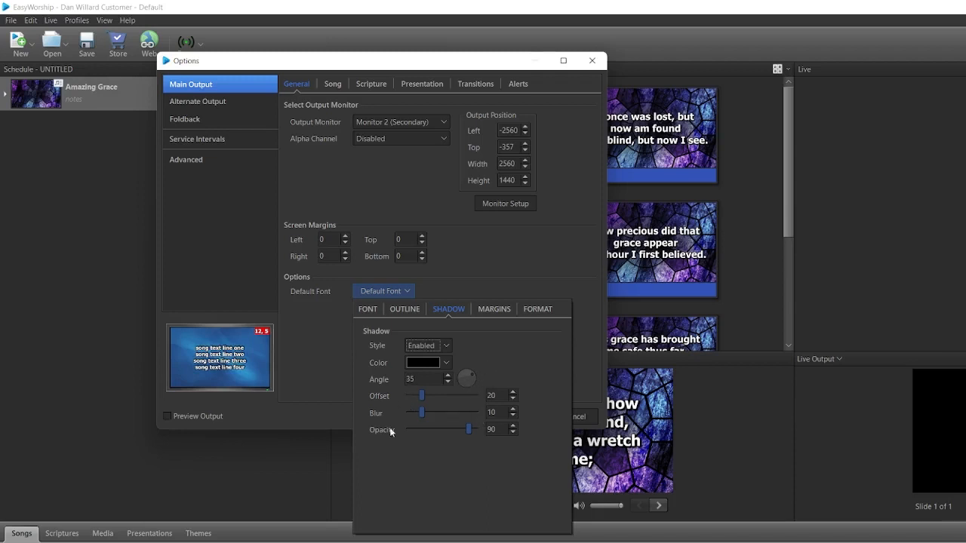
pyautogui.click(502, 314)
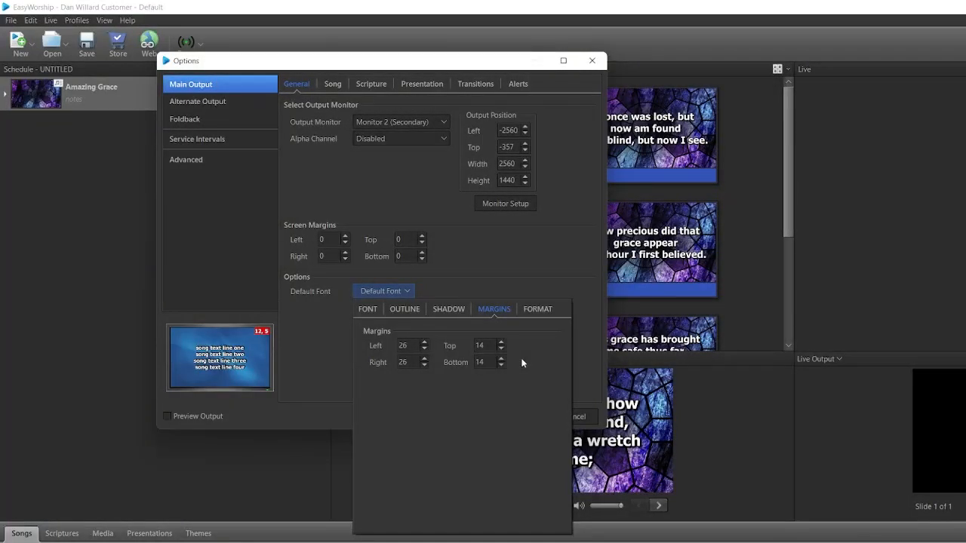
pyautogui.click(492, 345)
# Remove YOU from the default font's auto-capitalized words and turn off automatic capitalization of the listed words.
pyautogui.click(536, 310)
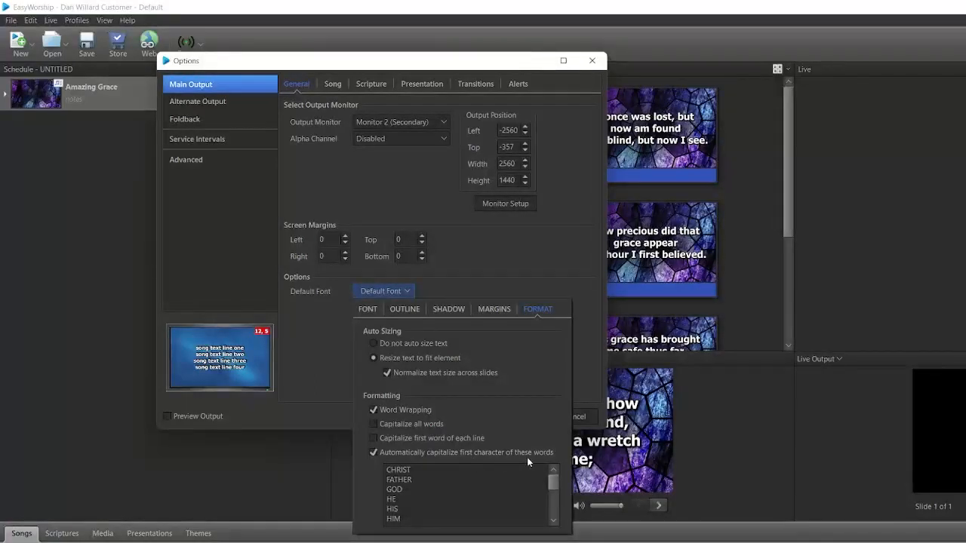
pyautogui.moveTo(555, 487); pyautogui.dragTo(555, 519)
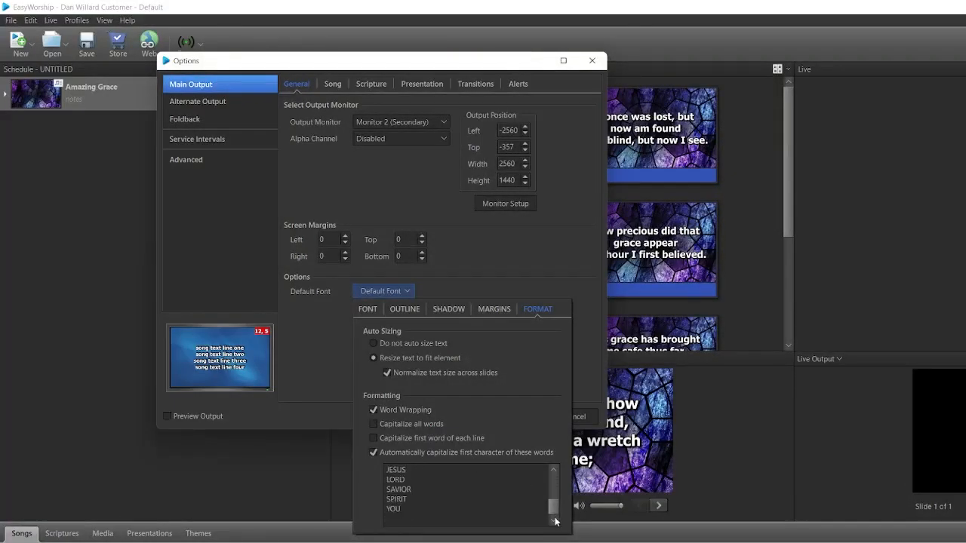
pyautogui.moveTo(413, 512); pyautogui.dragTo(385, 510)
pyautogui.press('BackSpace')
pyautogui.click(373, 452)
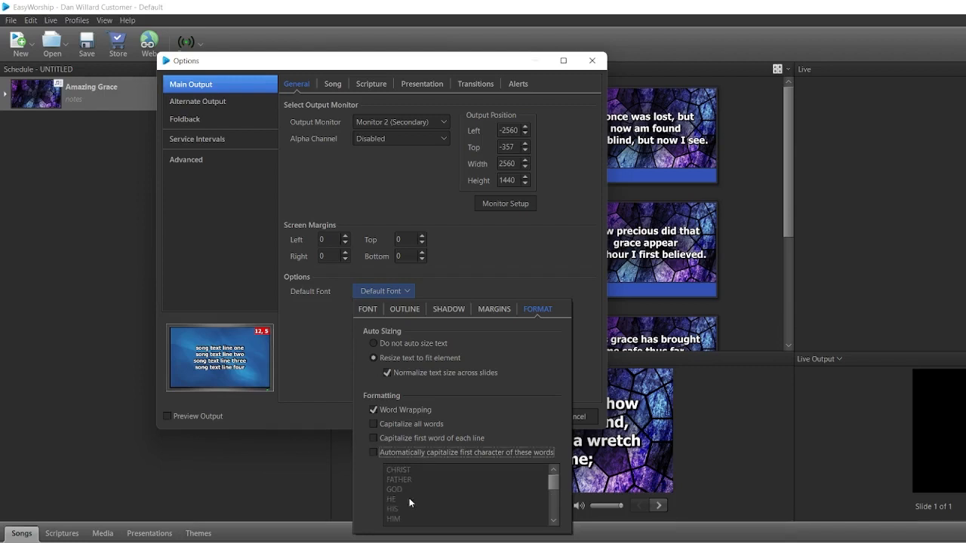
pyautogui.click(567, 256)
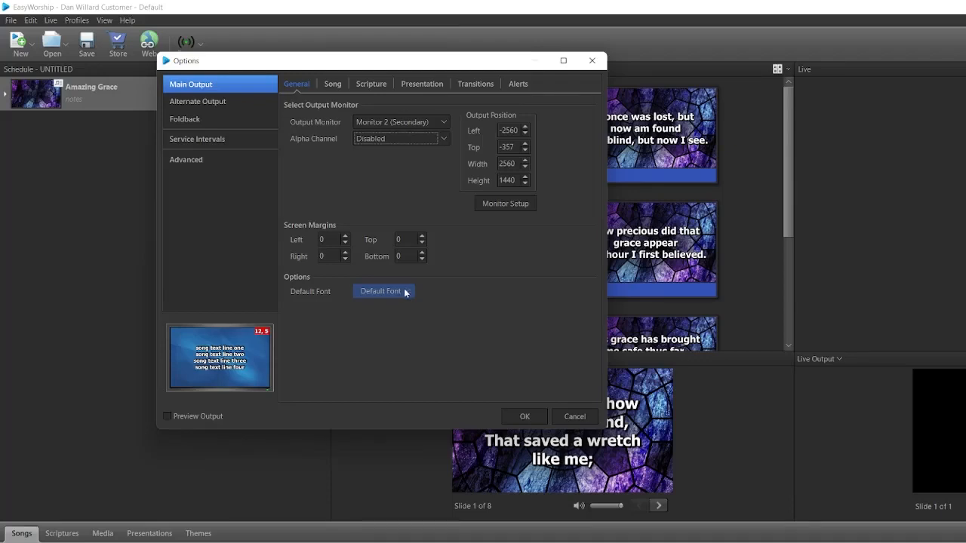
# Try a size of 79 for the main output's song font.
pyautogui.click(332, 87)
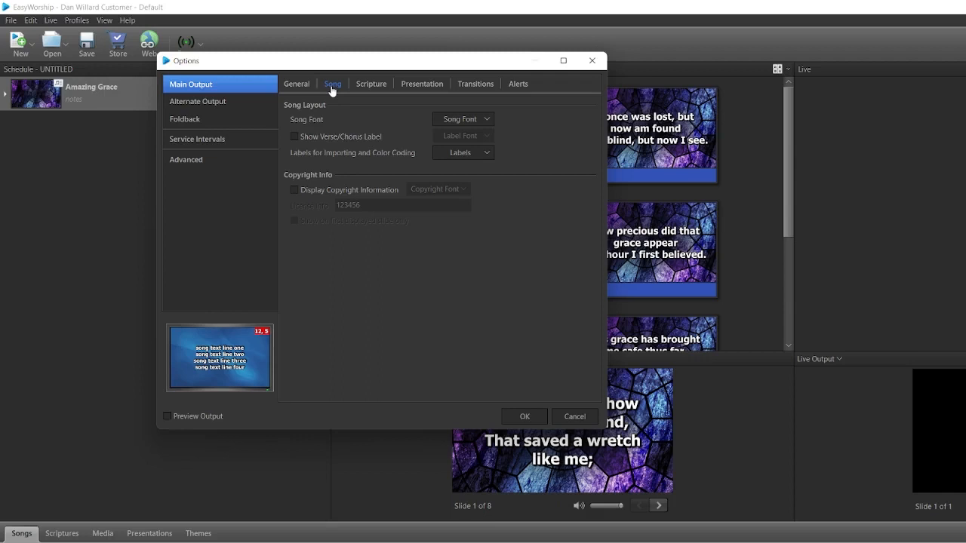
pyautogui.click(487, 120)
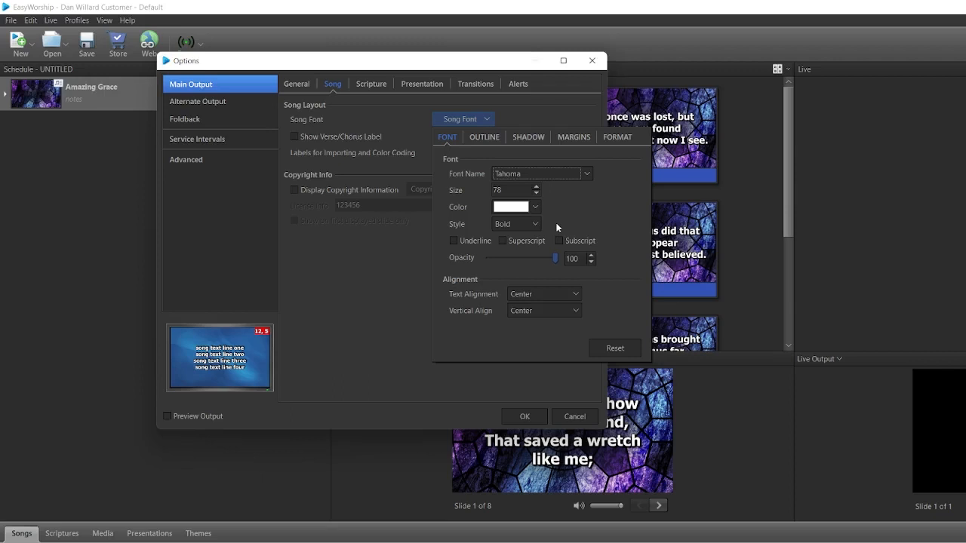
pyautogui.click(536, 186)
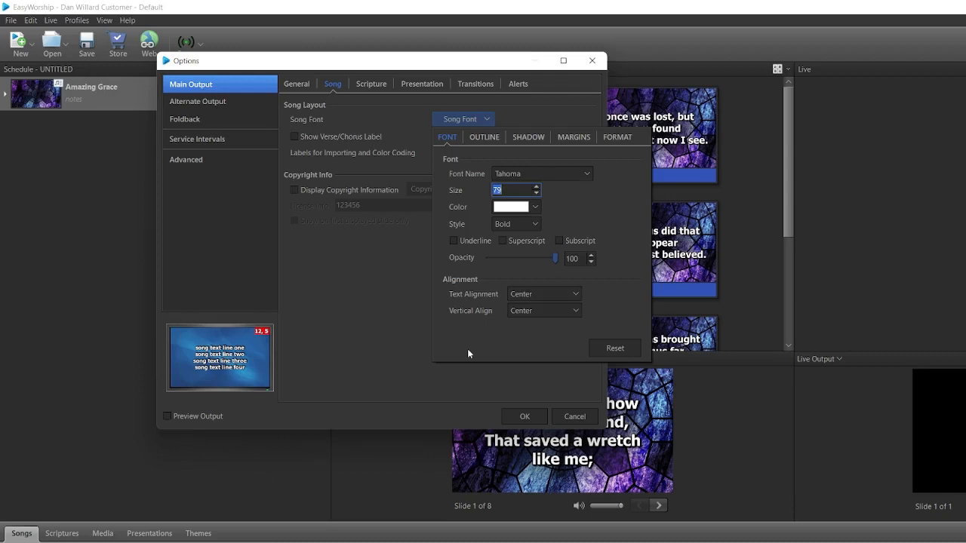
pyautogui.click(413, 290)
# Review the song font's outline, shadow, margin and format settings.
pyautogui.click(487, 117)
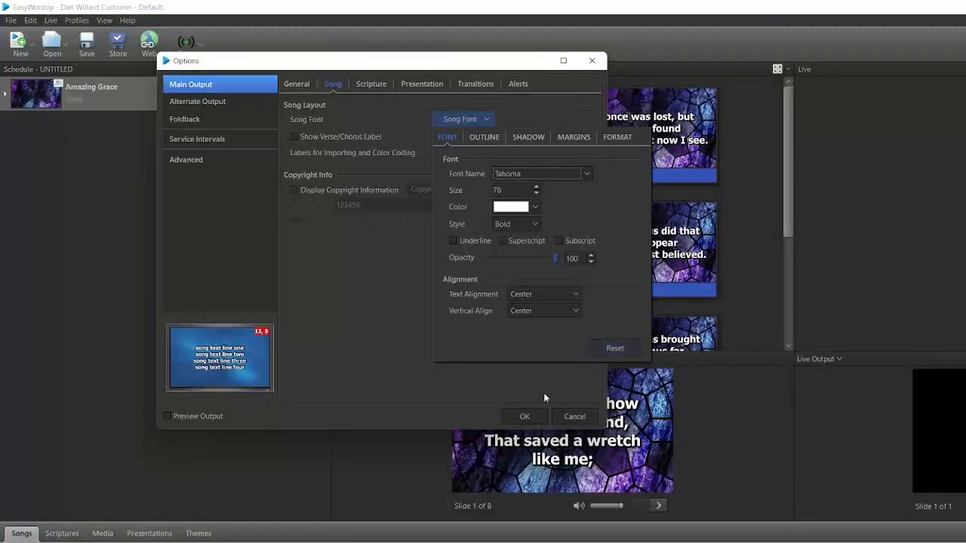
pyautogui.click(496, 141)
pyautogui.click(535, 141)
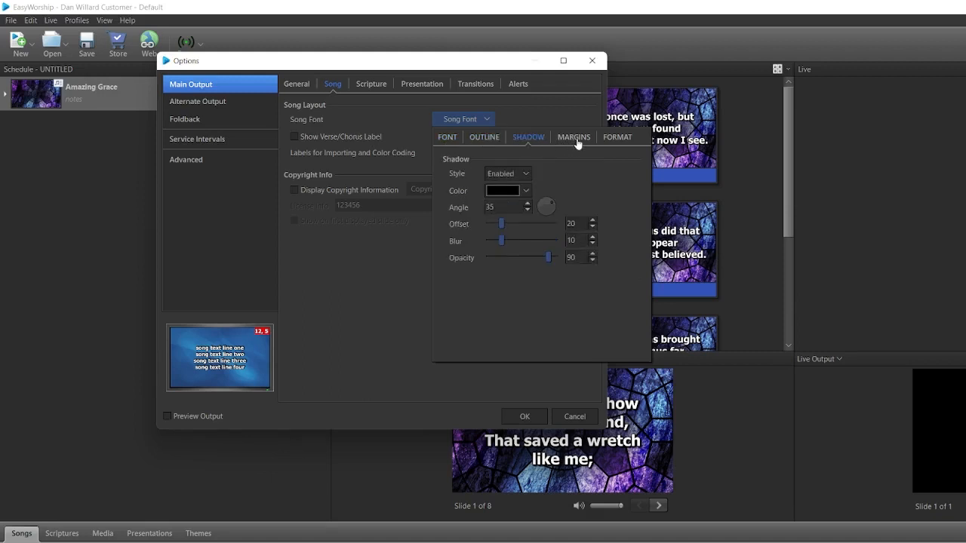
pyautogui.click(582, 142)
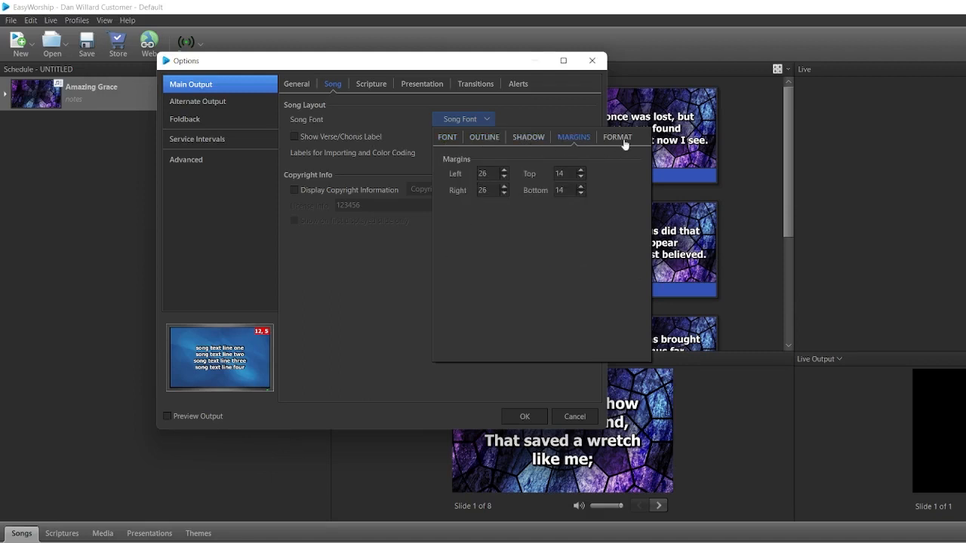
pyautogui.click(625, 140)
pyautogui.click(397, 269)
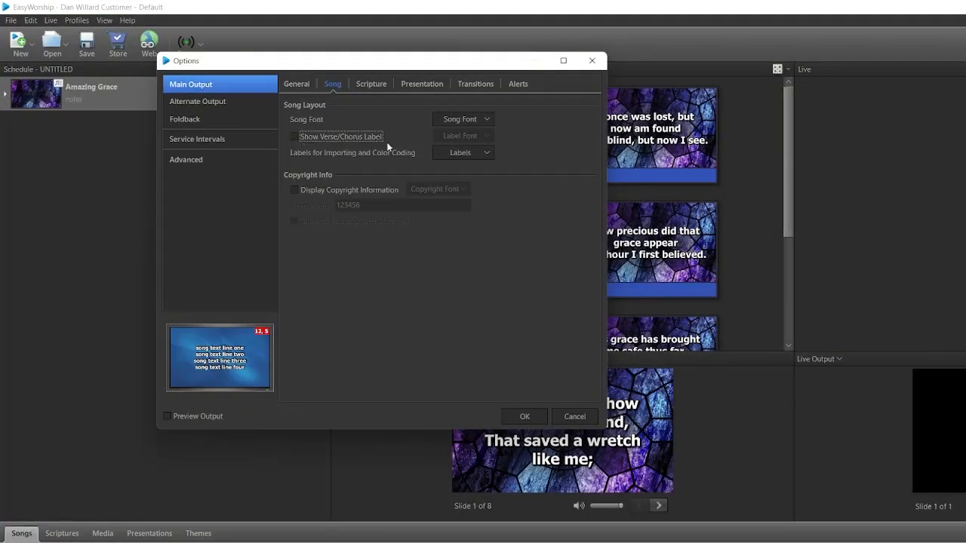
# Enable verse/chorus labels for songs and view the label font settings.
pyautogui.click(302, 139)
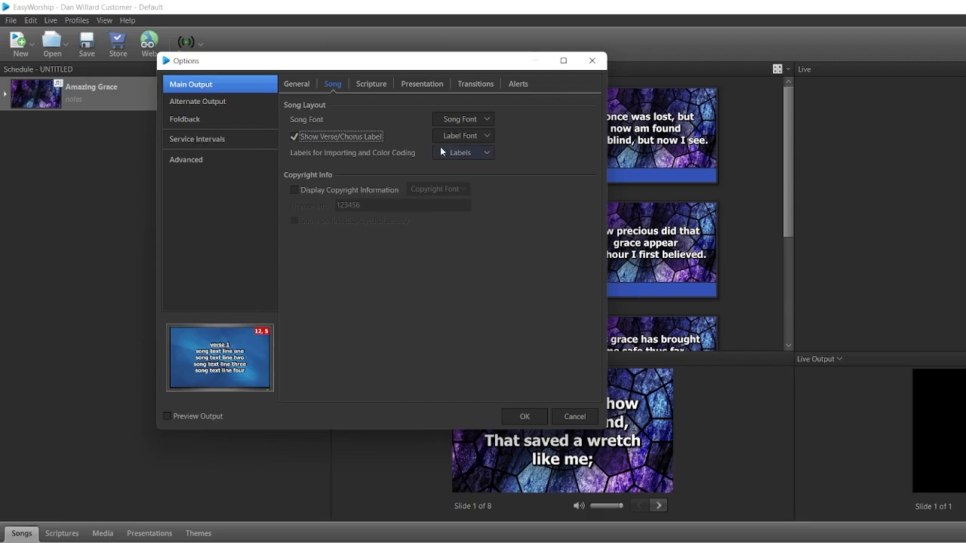
pyautogui.click(491, 137)
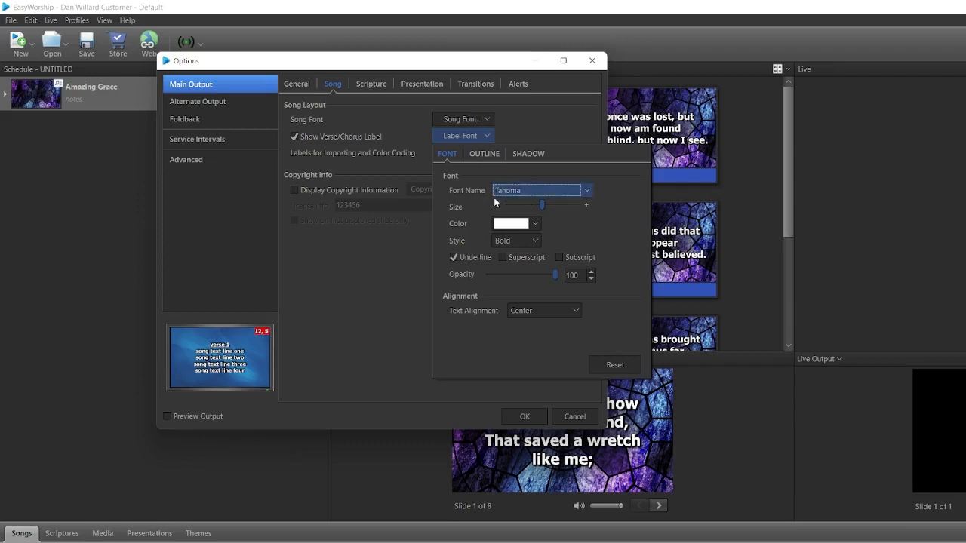
pyautogui.click(382, 285)
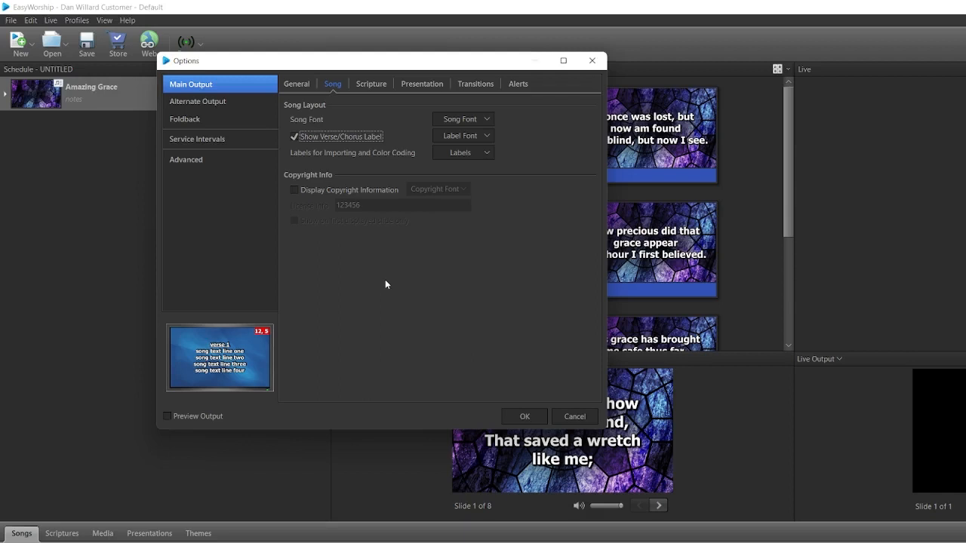
# View the song labels list for importing and color coding, and compare it with the labels on the Amazing Grace preview slides.
pyautogui.click(490, 154)
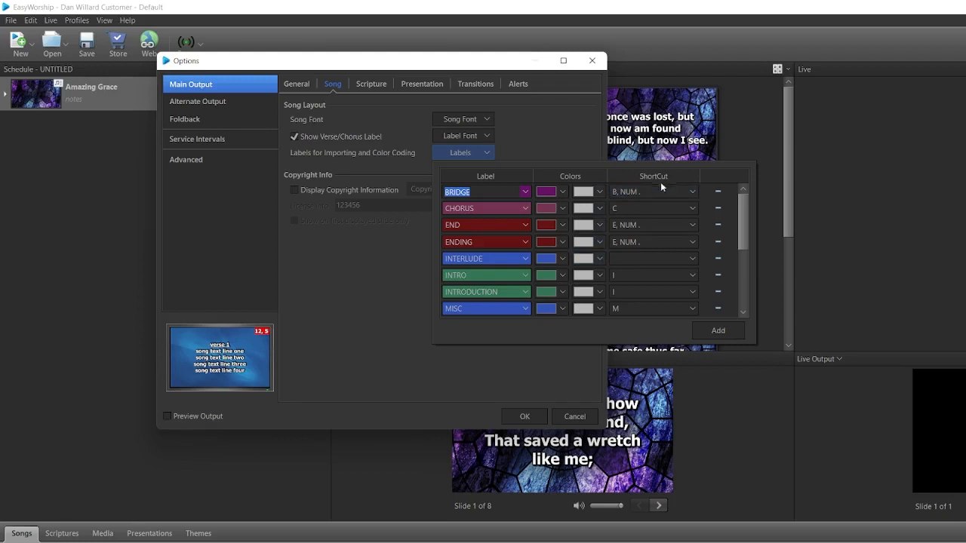
pyautogui.click(525, 66)
pyautogui.moveTo(525, 66); pyautogui.dragTo(934, 125)
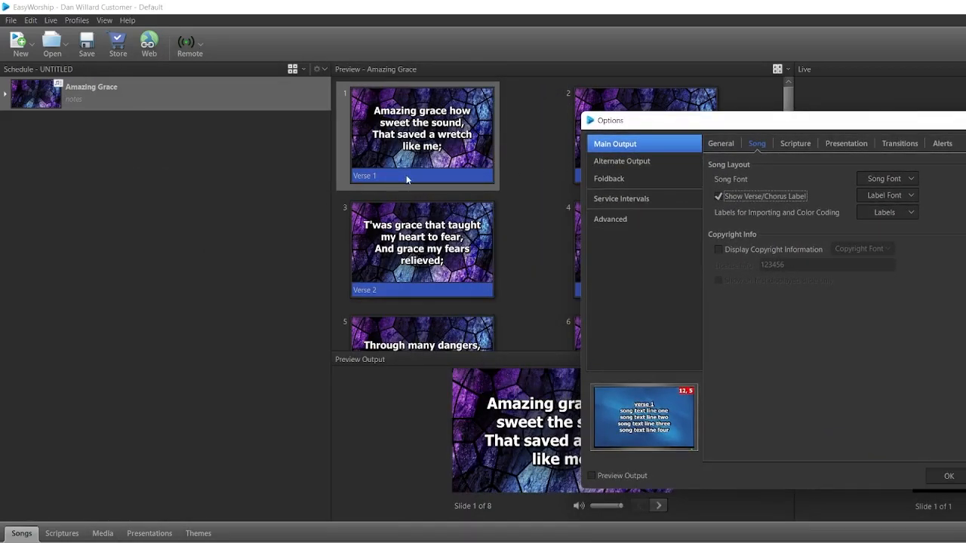
pyautogui.moveTo(634, 128); pyautogui.dragTo(223, 91)
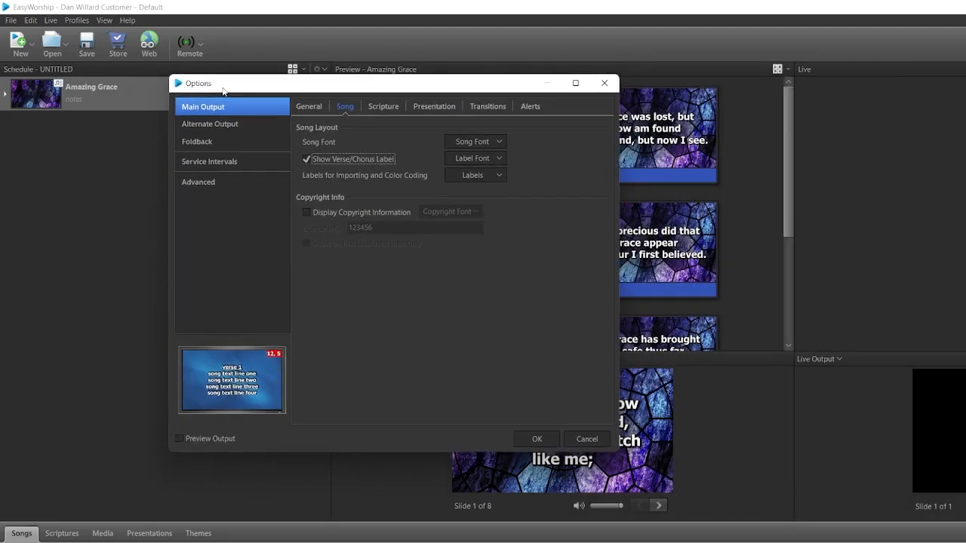
# Change the END label's background color to gray in the song labels list.
pyautogui.click(476, 175)
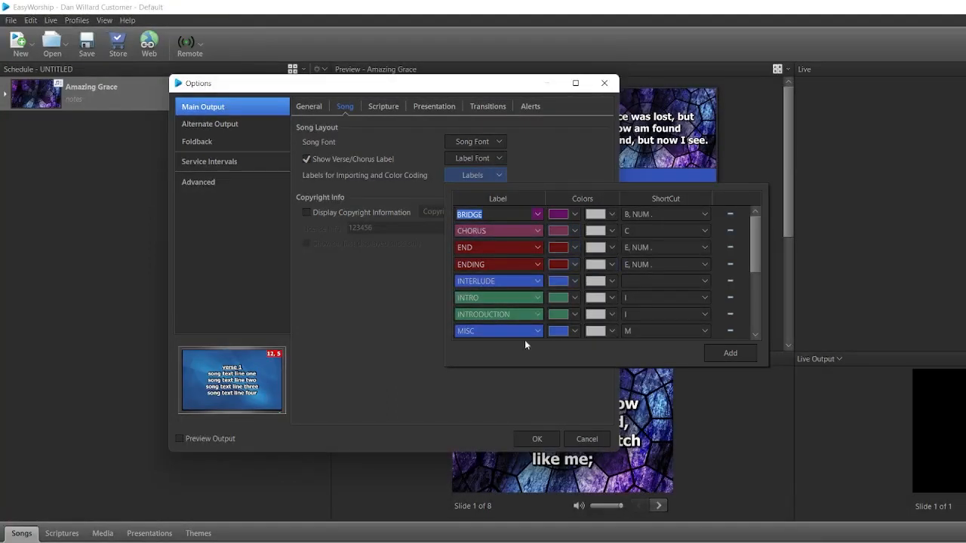
pyautogui.click(573, 248)
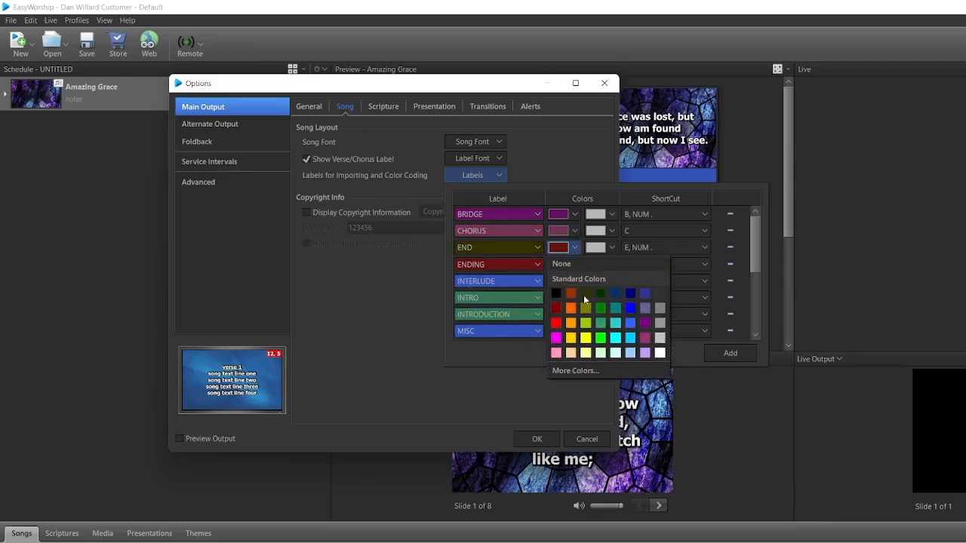
pyautogui.click(661, 338)
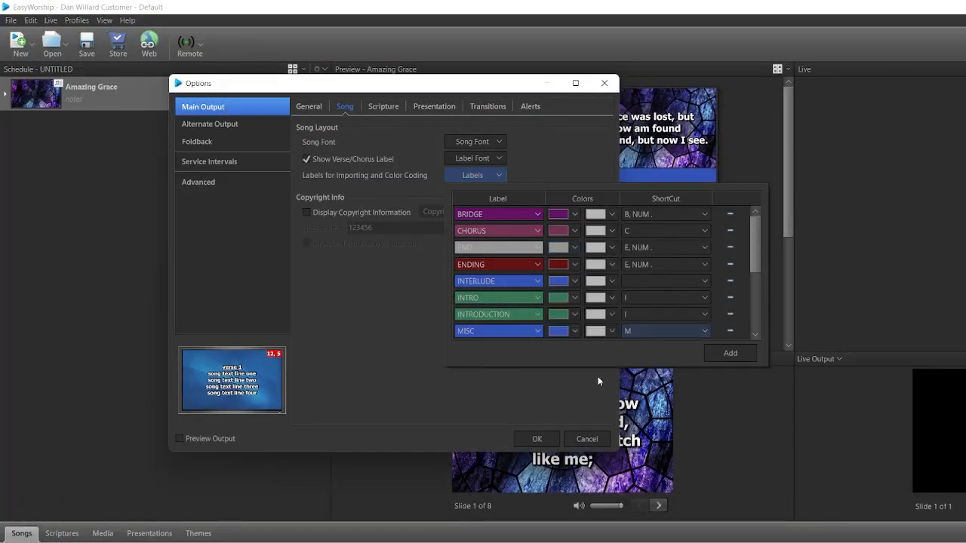
pyautogui.click(576, 247)
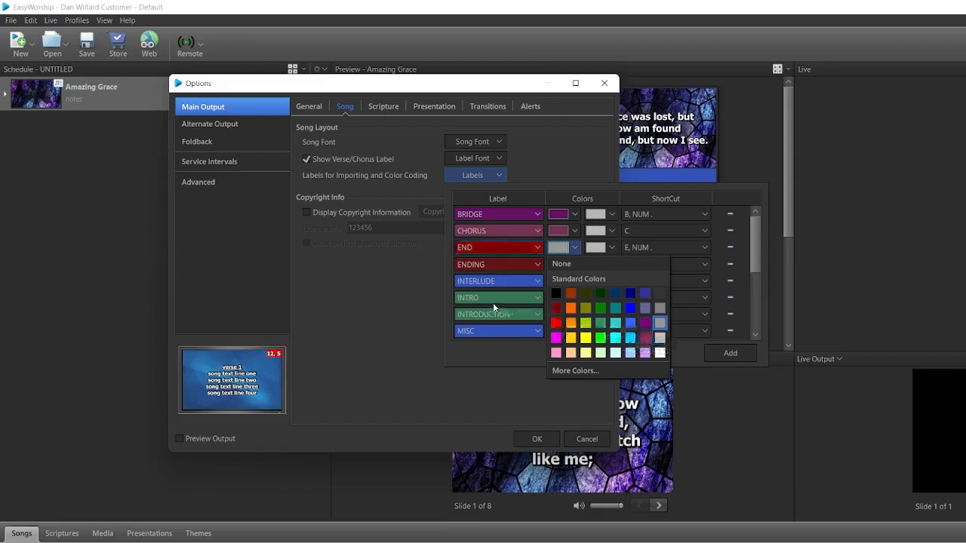
pyautogui.click(605, 187)
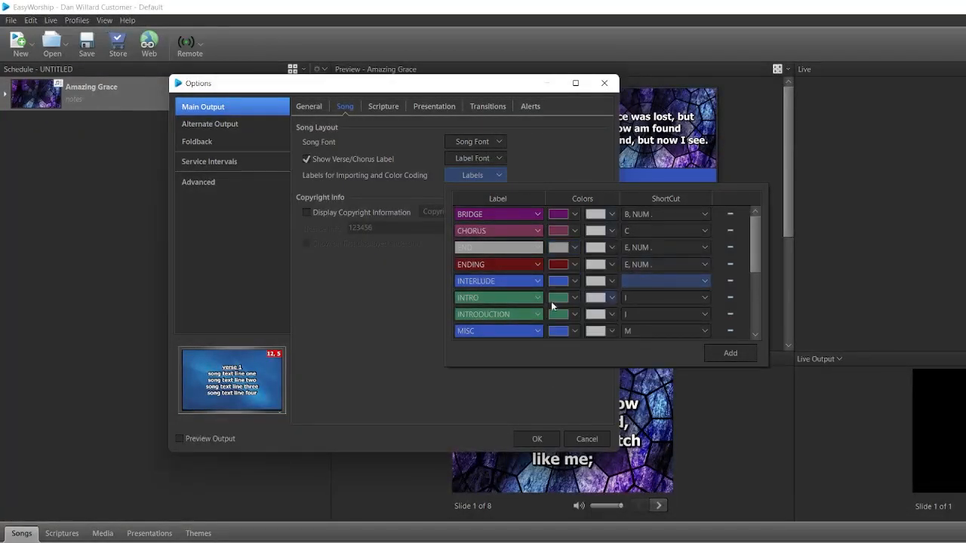
# Review the remaining song labels, their shortcuts and the PRE-CHORUS color choices, and close the labels list.
pyautogui.scroll(-5, 569, 308)
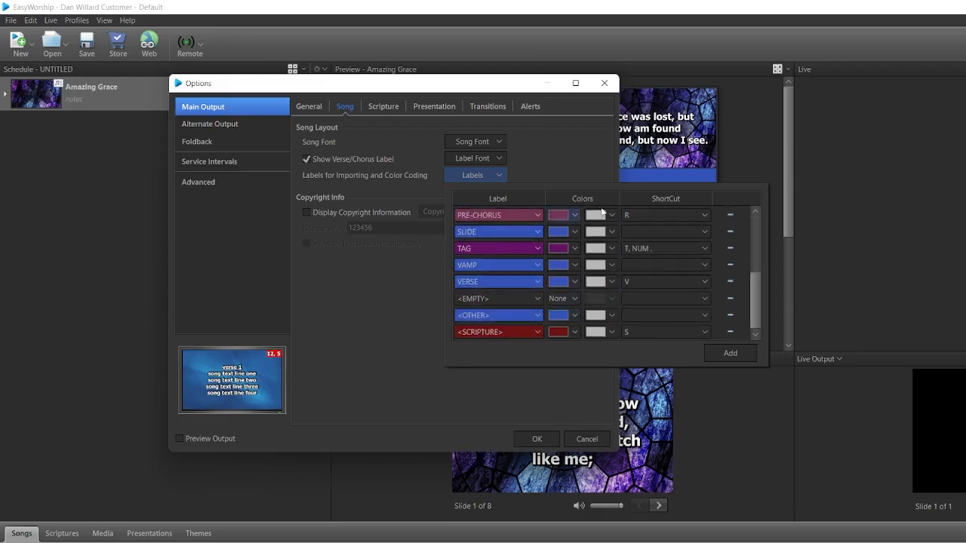
pyautogui.click(575, 216)
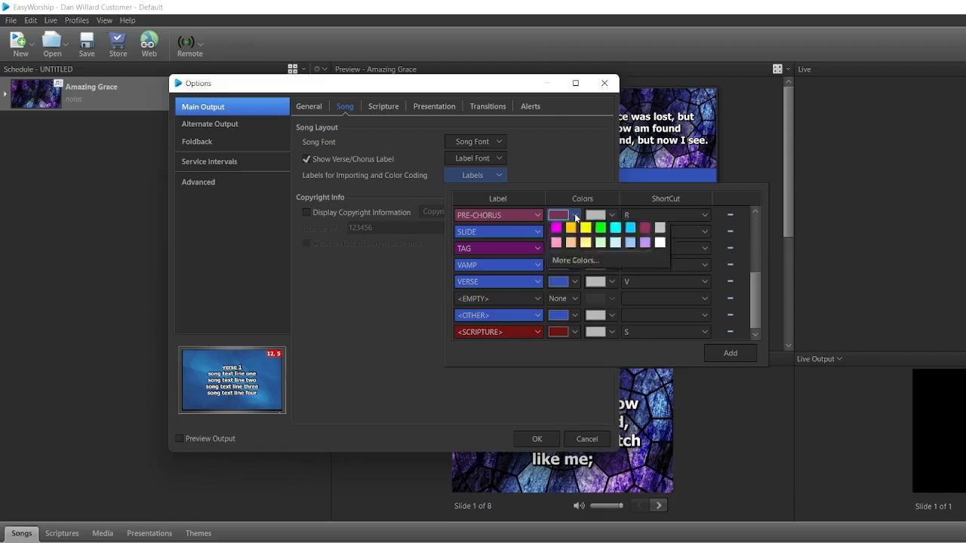
pyautogui.click(576, 218)
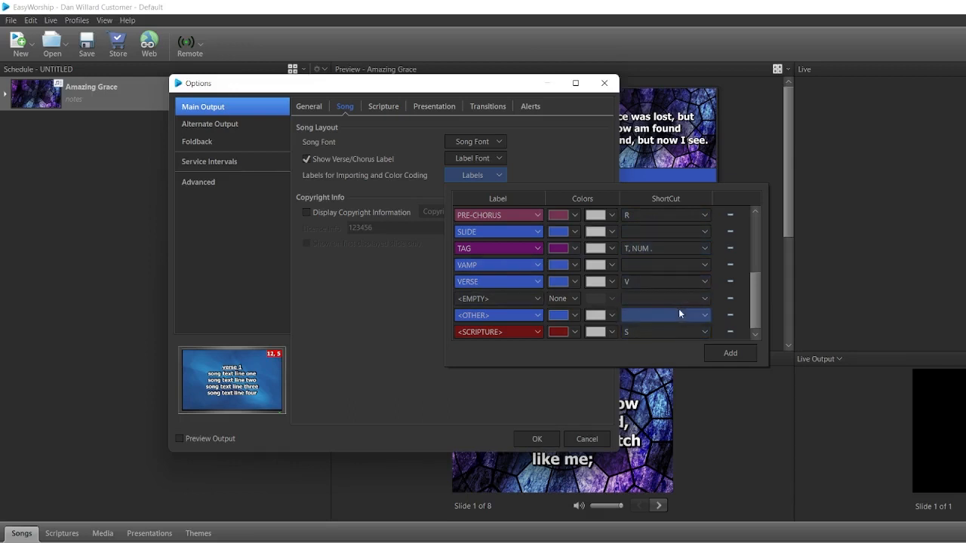
pyautogui.click(551, 389)
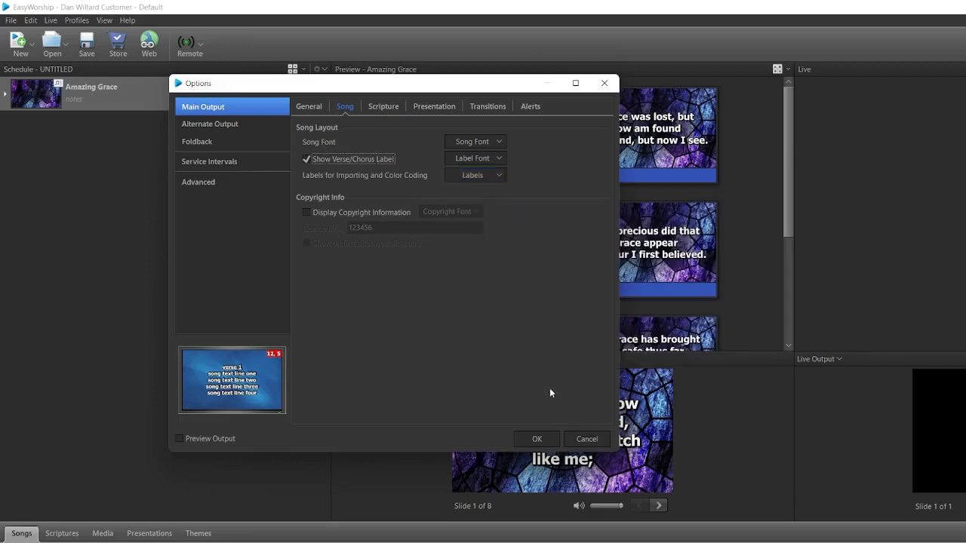
# Enable the display of copyright information for songs and select the existing license info entry.
pyautogui.click(307, 212)
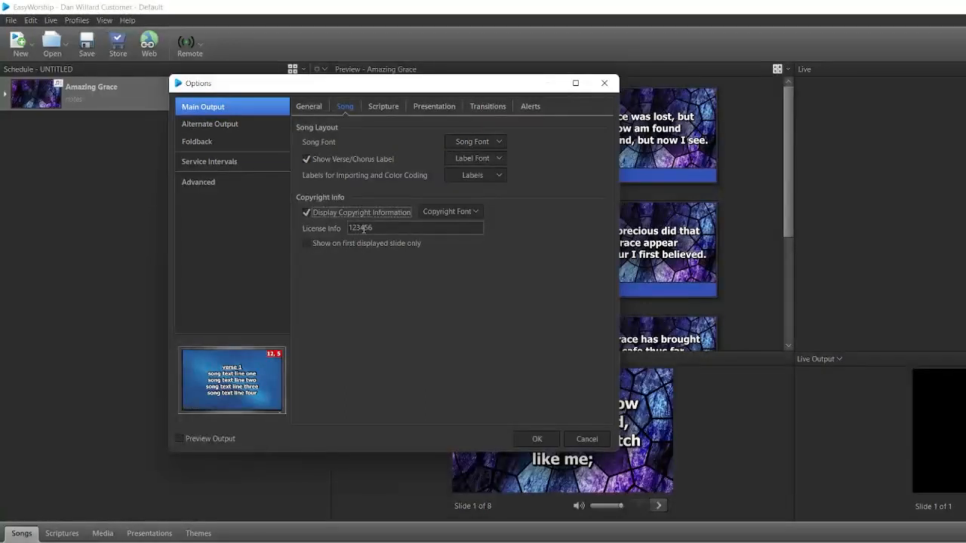
pyautogui.moveTo(380, 228); pyautogui.dragTo(348, 228)
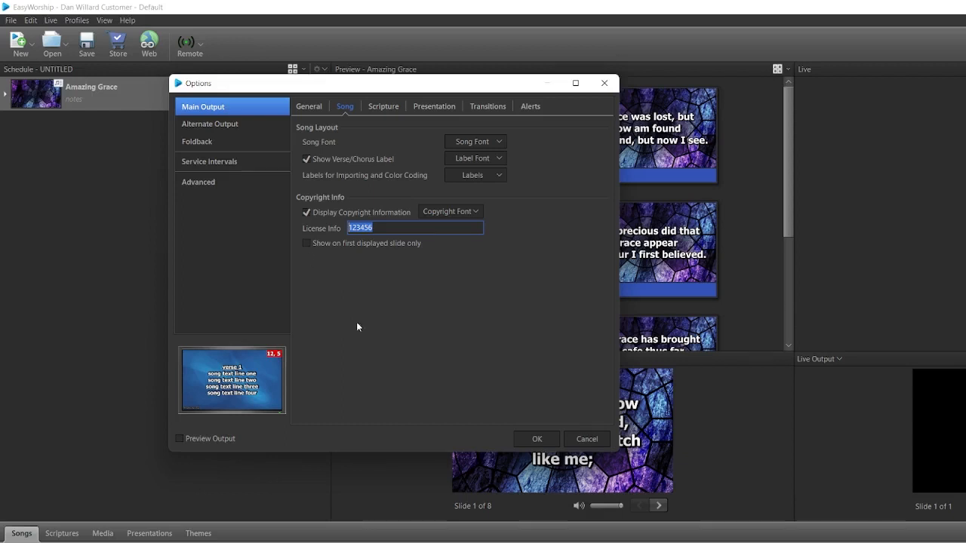
# View the scripture options of the main output, including the scripture font and verse font settings.
pyautogui.click(387, 106)
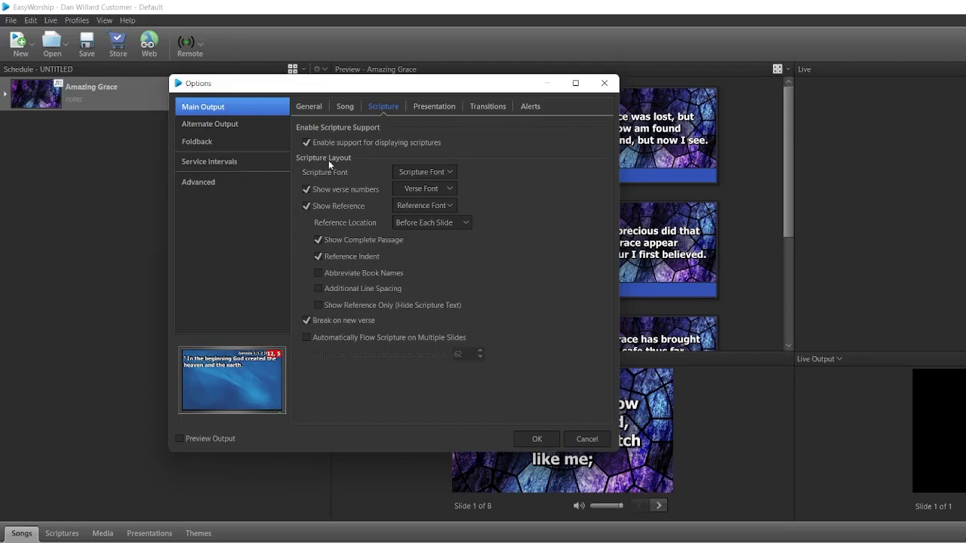
pyautogui.click(438, 172)
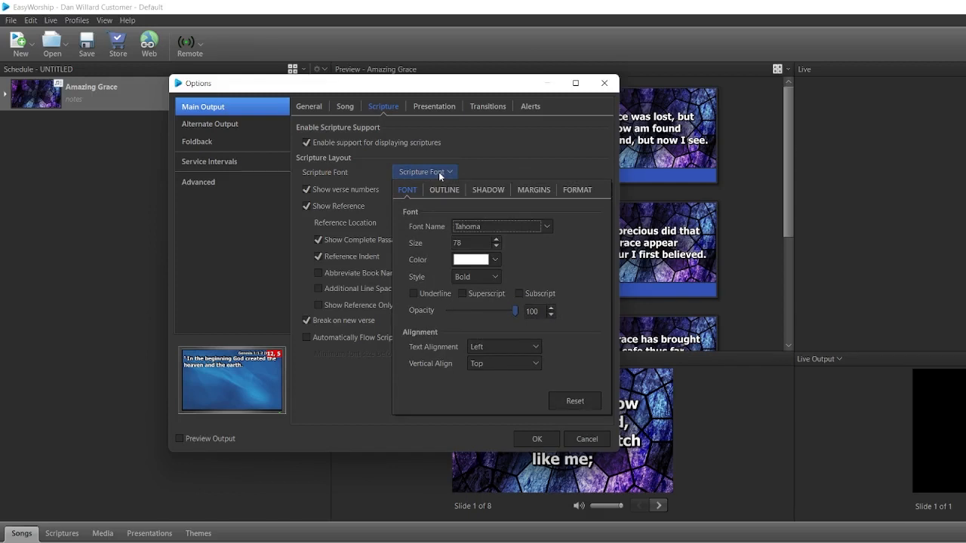
pyautogui.click(456, 157)
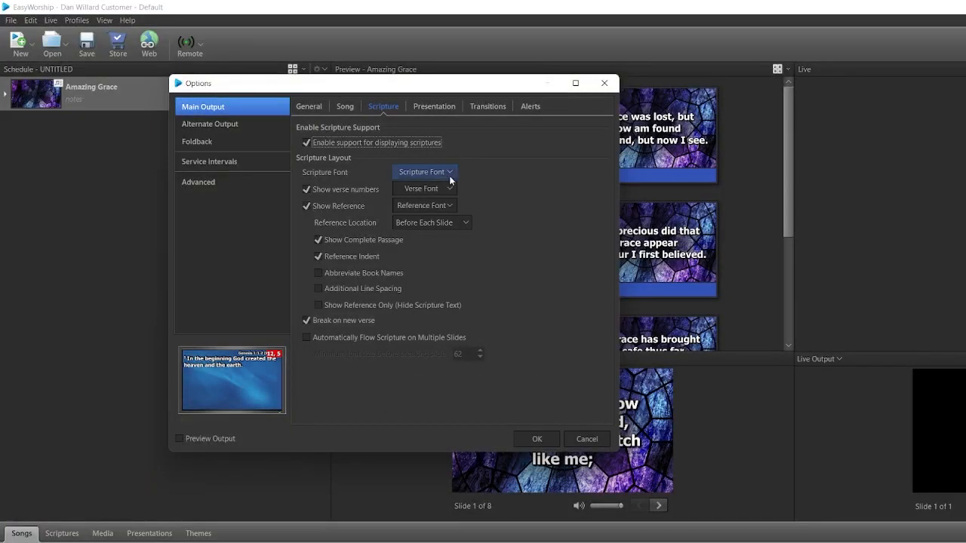
pyautogui.click(445, 172)
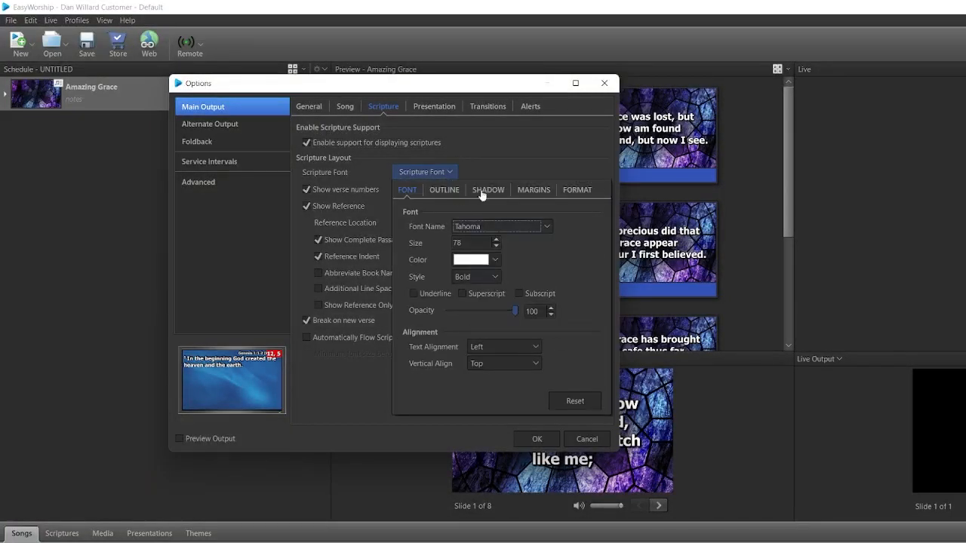
pyautogui.click(527, 151)
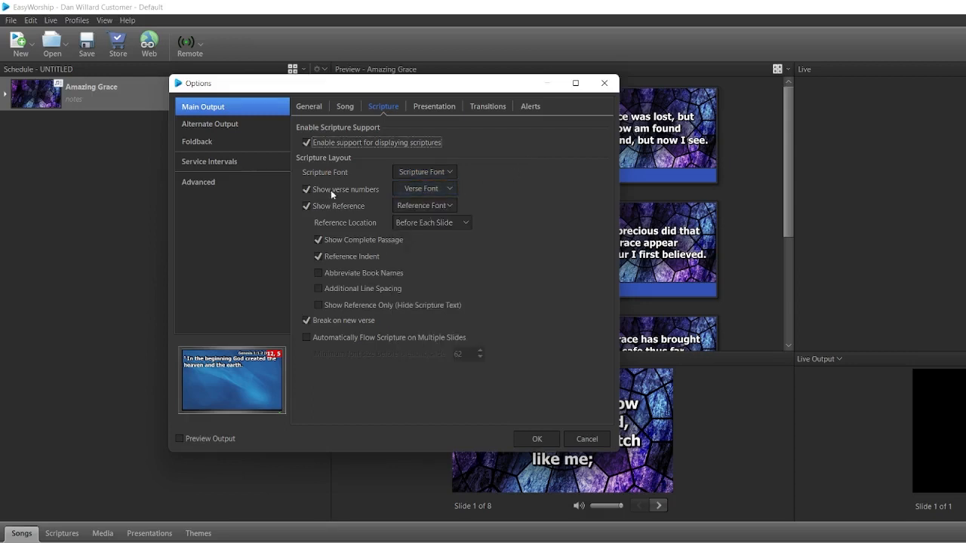
pyautogui.click(449, 189)
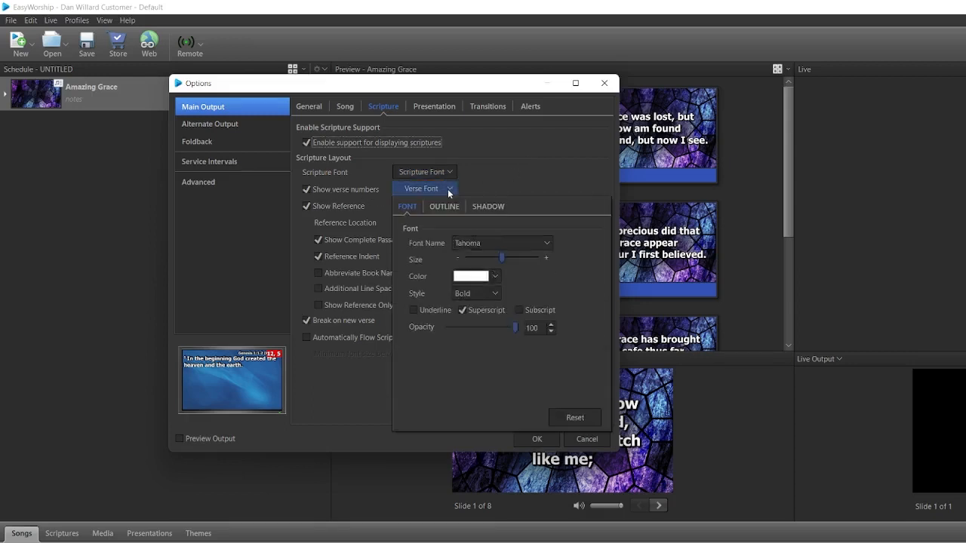
pyautogui.click(447, 189)
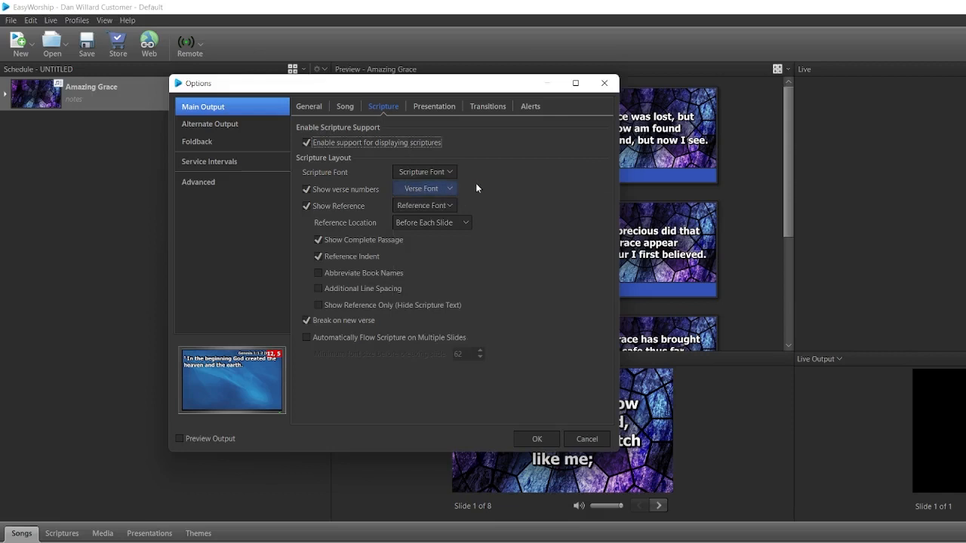
# Try hiding the verse numbers in the scripture layout and turn them back on.
pyautogui.click(304, 189)
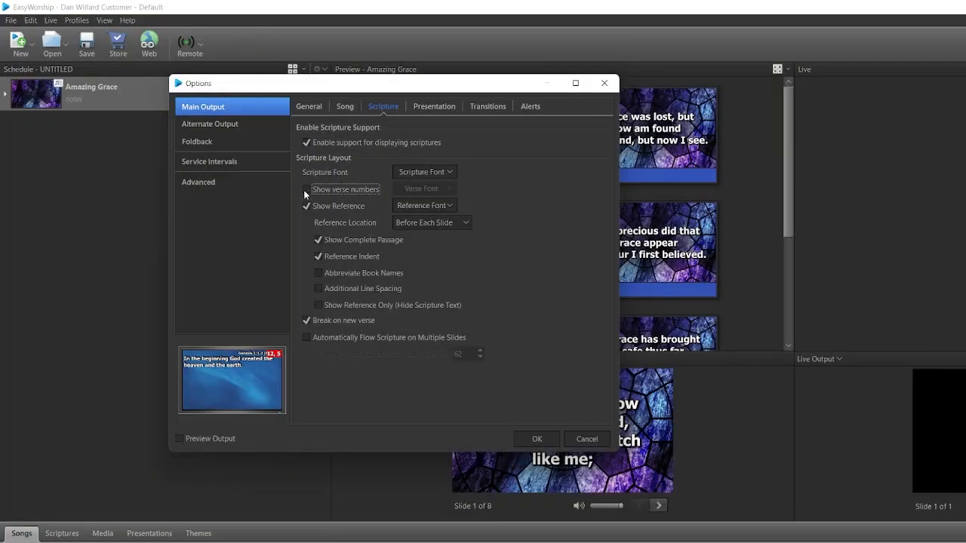
pyautogui.click(304, 190)
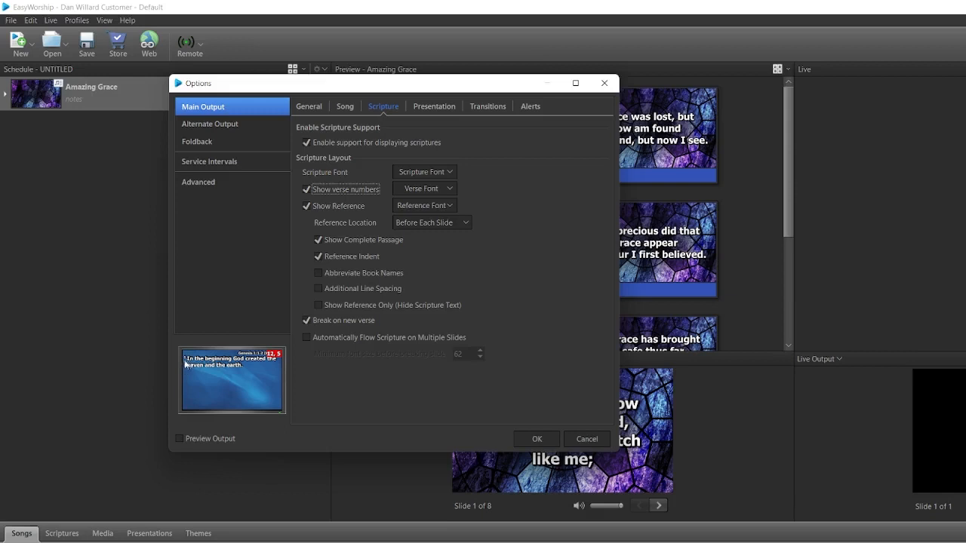
pyautogui.click(306, 190)
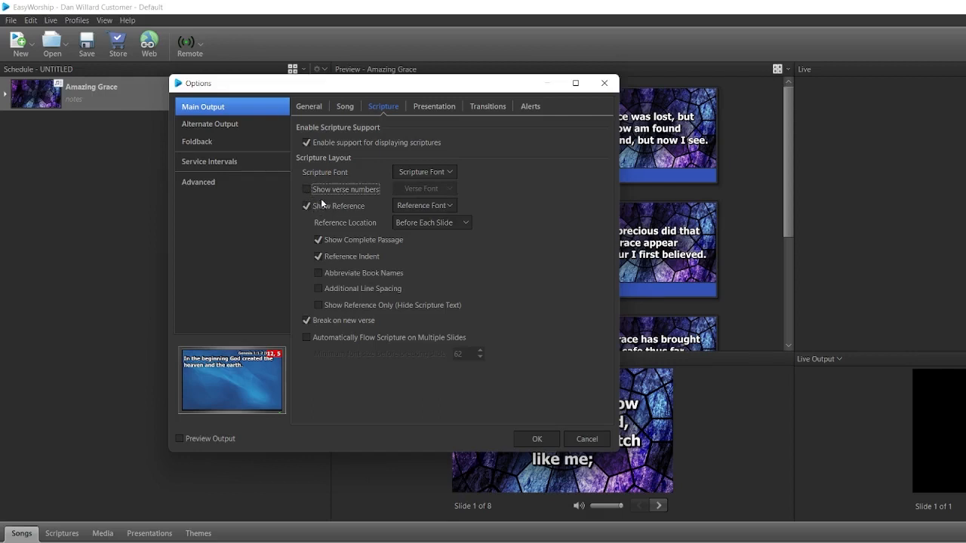
pyautogui.click(307, 190)
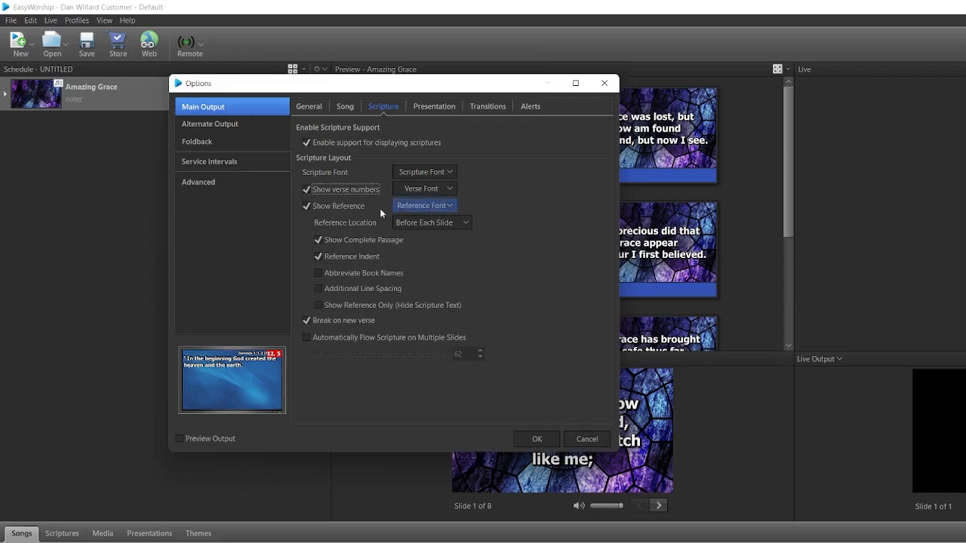
# Try hiding the scripture reference, restore it, and view the reference location choices.
pyautogui.click(306, 206)
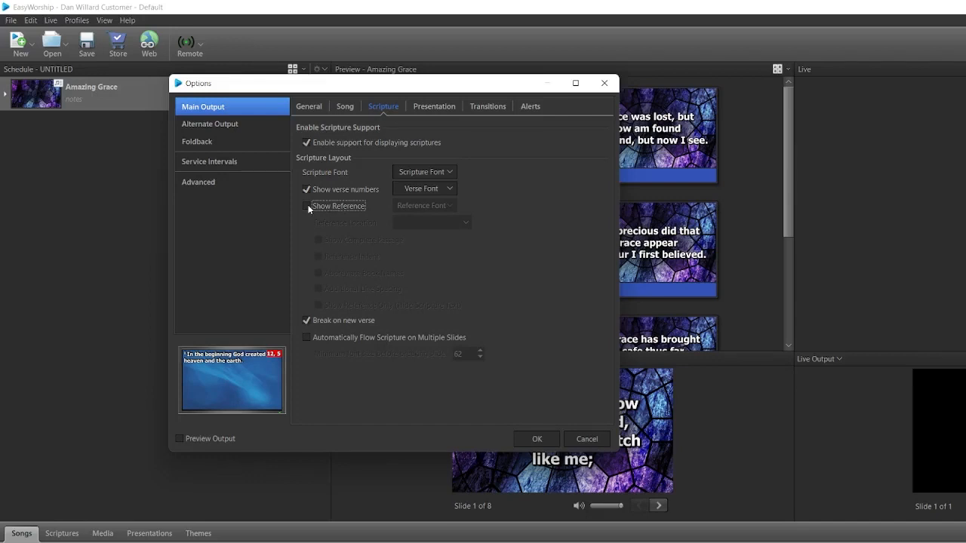
pyautogui.click(305, 206)
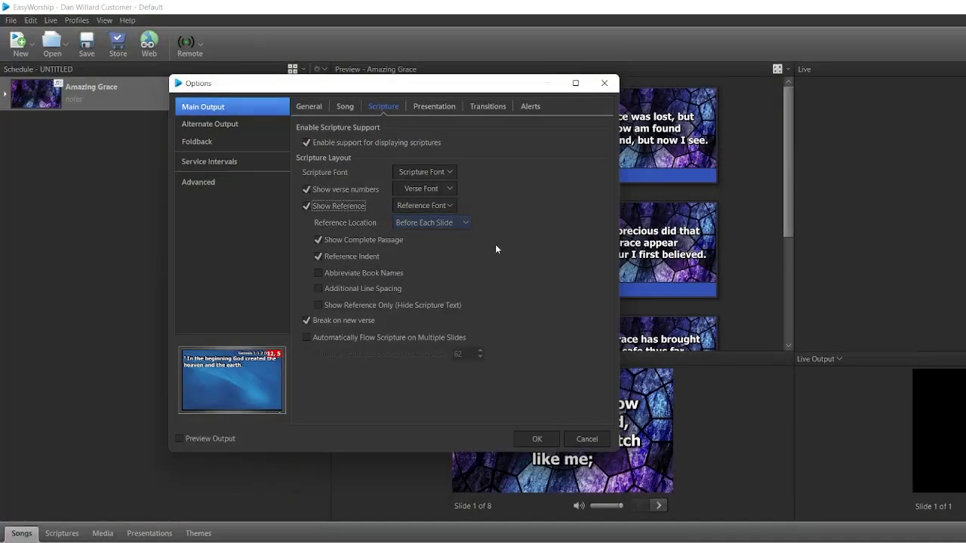
pyautogui.click(467, 225)
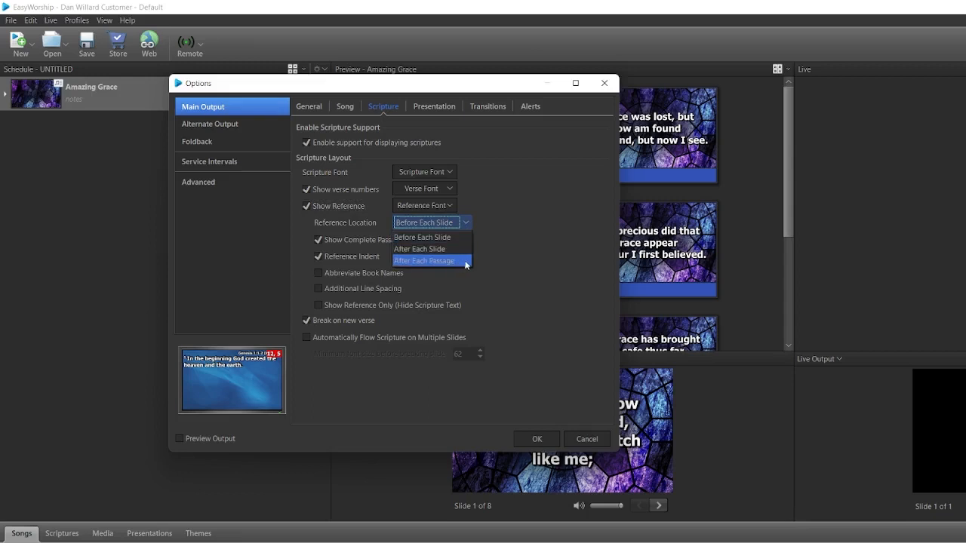
pyautogui.click(492, 211)
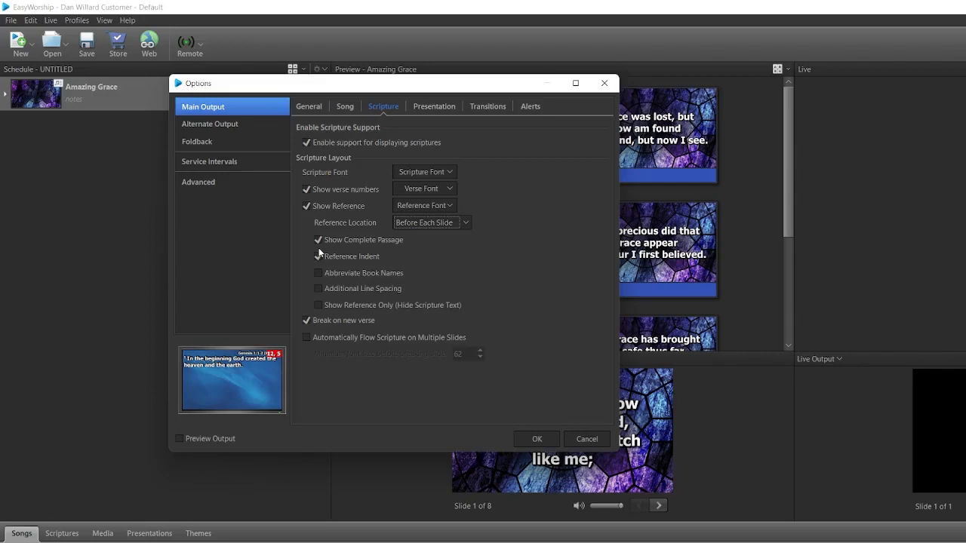
# Try toggling the scripture reference's complete passage, indent and abbreviated book name options.
pyautogui.click(318, 239)
pyautogui.click(320, 238)
pyautogui.click(318, 256)
pyautogui.click(317, 256)
pyautogui.click(317, 256)
pyautogui.click(319, 273)
pyautogui.click(320, 272)
# Enable additional line spacing for the scripture reference, and try showing the reference only with the scripture text hidden.
pyautogui.click(319, 290)
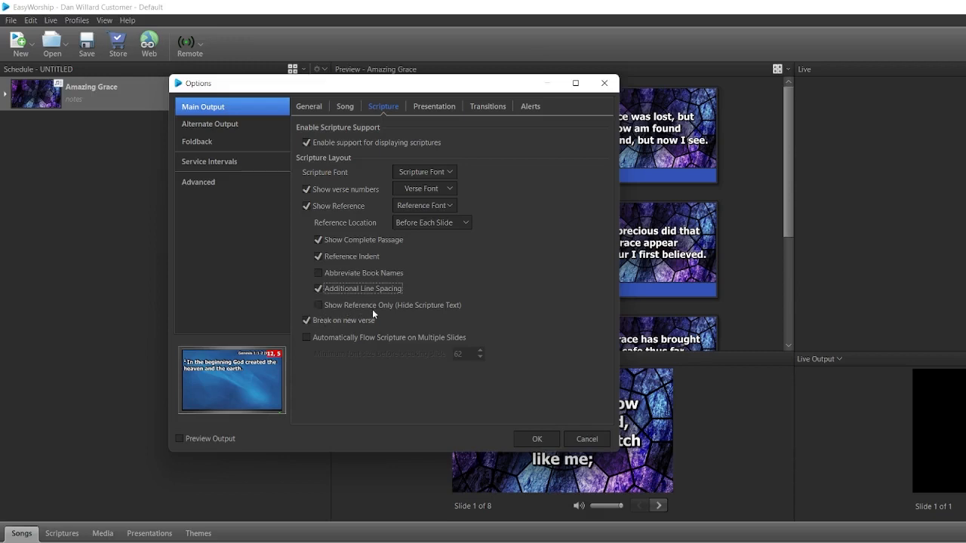
pyautogui.click(320, 307)
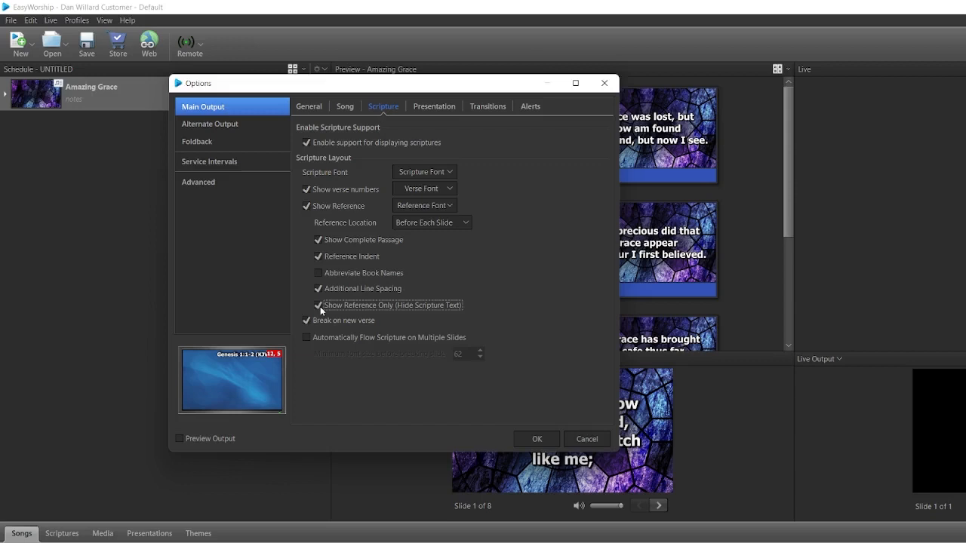
pyautogui.click(319, 306)
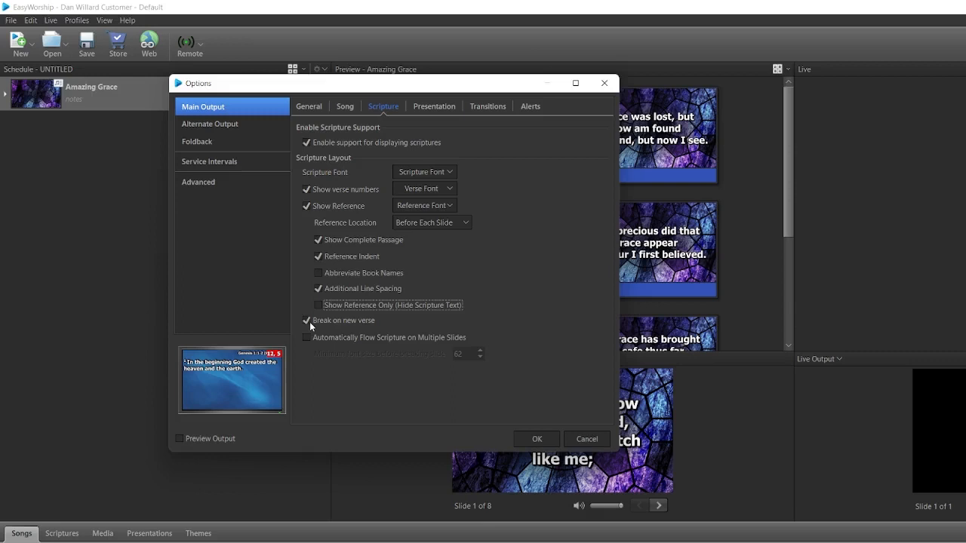
# Try automatically flowing scripture on multiple slides and turn the option back off.
pyautogui.click(306, 337)
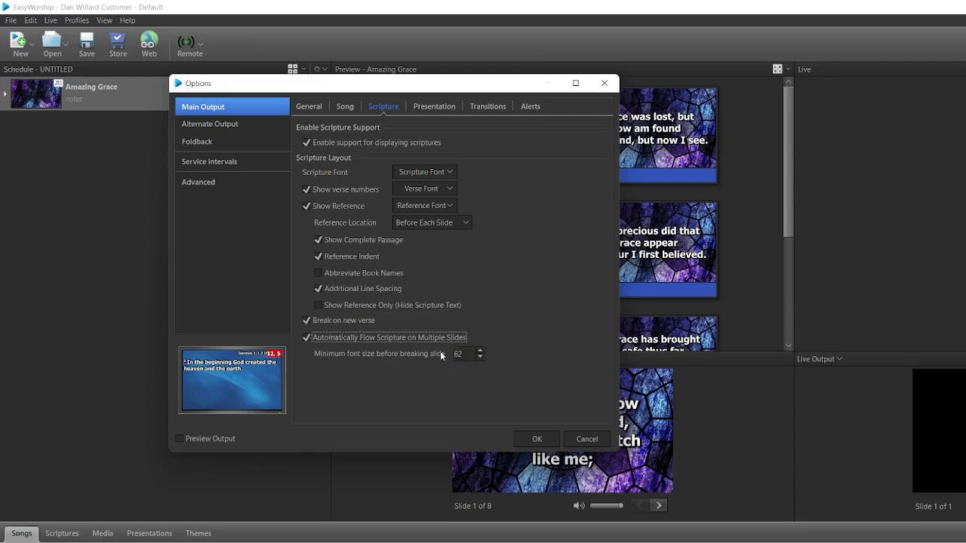
pyautogui.click(307, 338)
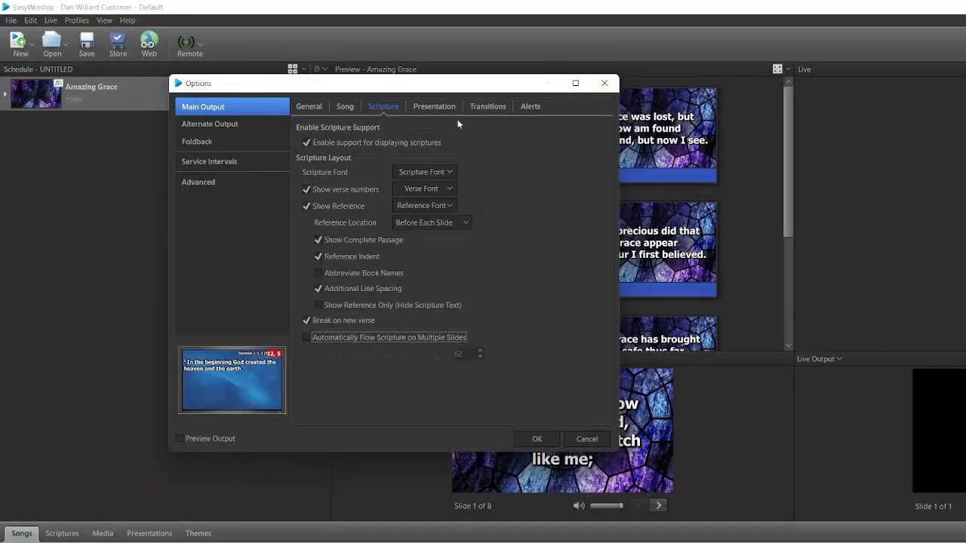
# View the presentation layout options and the font settings available for presentation titles.
pyautogui.click(436, 106)
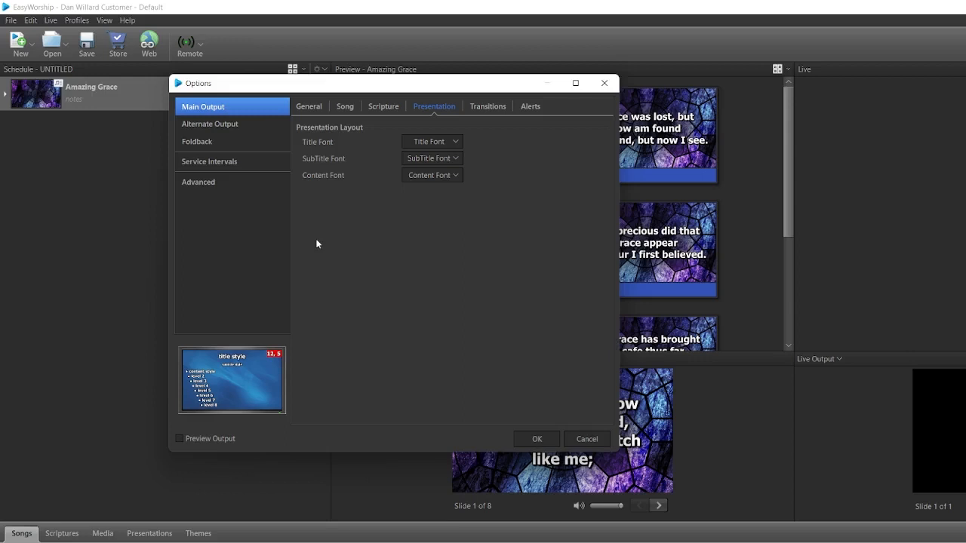
pyautogui.click(458, 145)
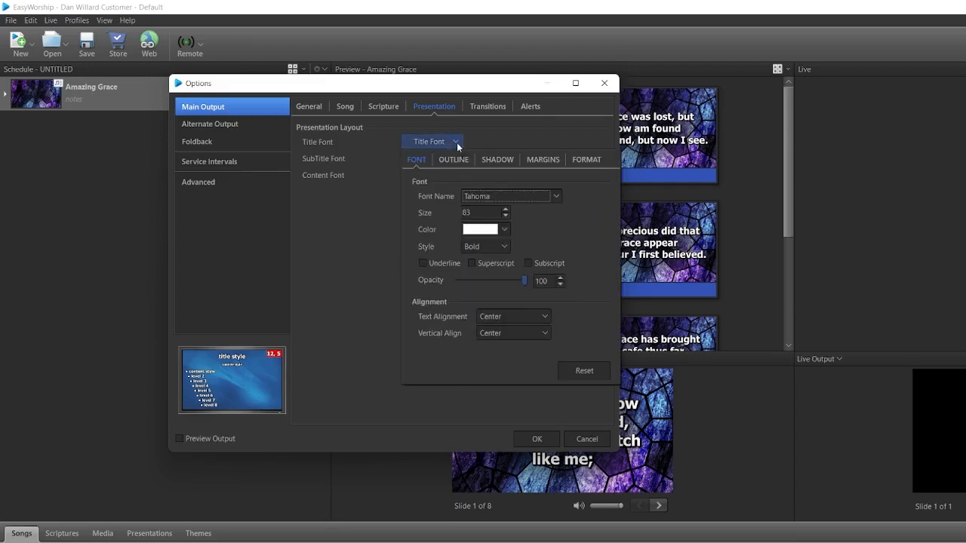
pyautogui.click(456, 143)
pyautogui.click(455, 145)
pyautogui.click(364, 233)
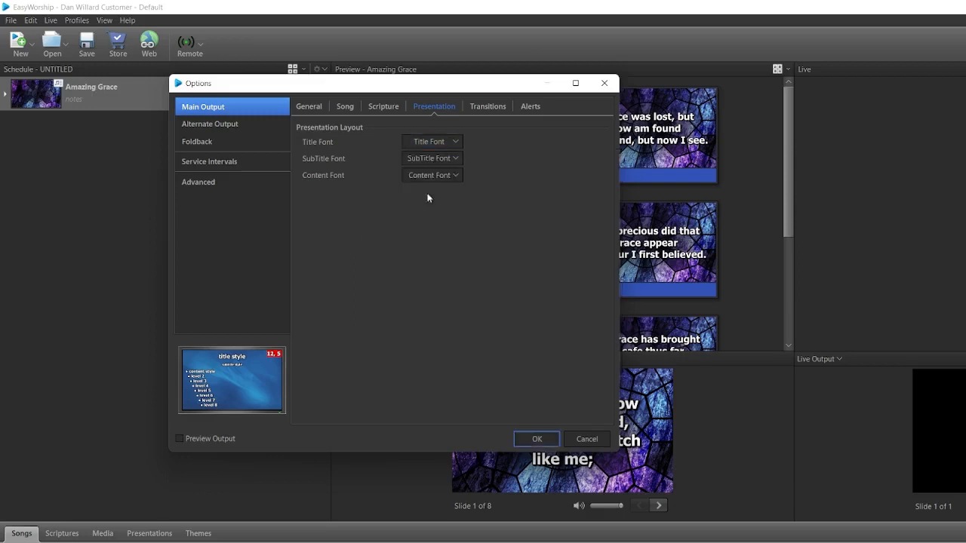
# Set the main output's slide transition to Blend and adjust its duration and easing.
pyautogui.click(484, 110)
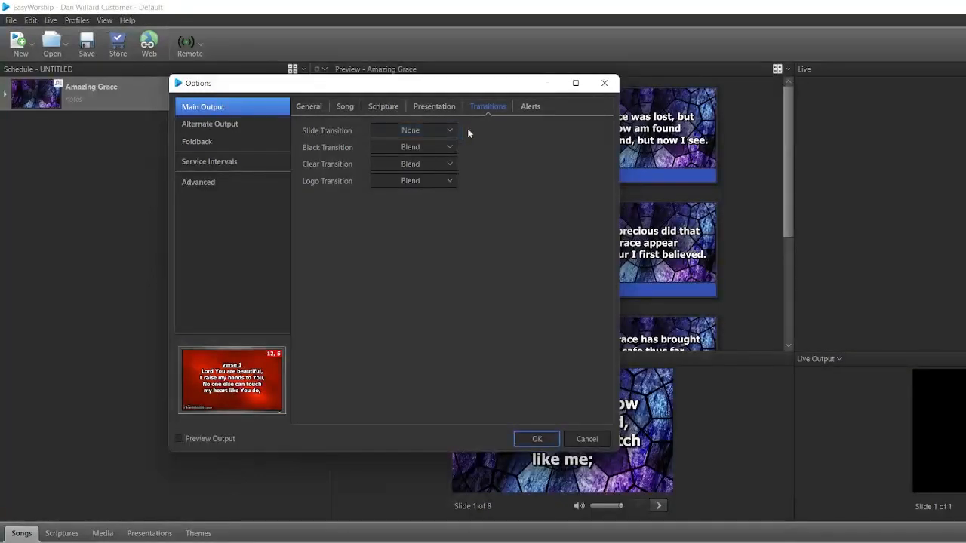
pyautogui.click(446, 133)
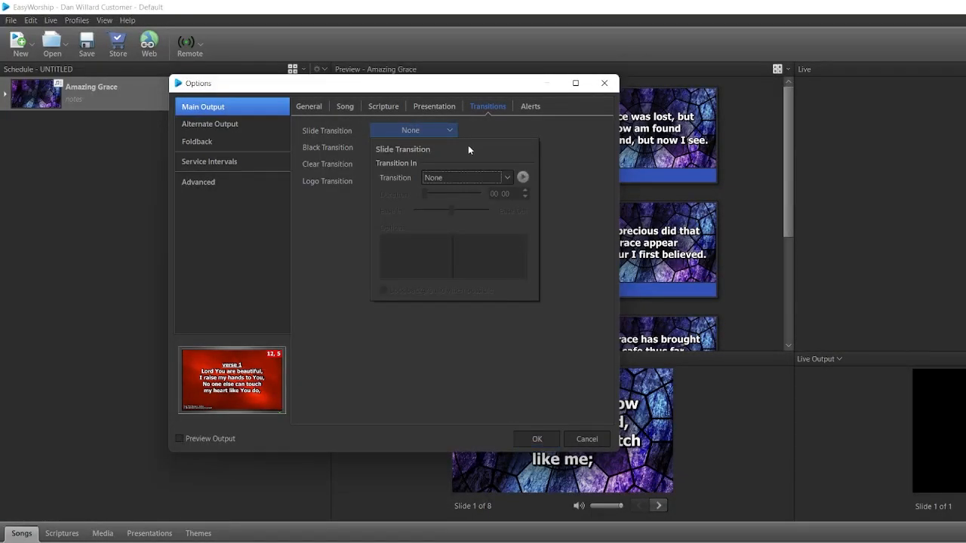
pyautogui.click(420, 181)
pyautogui.click(454, 211)
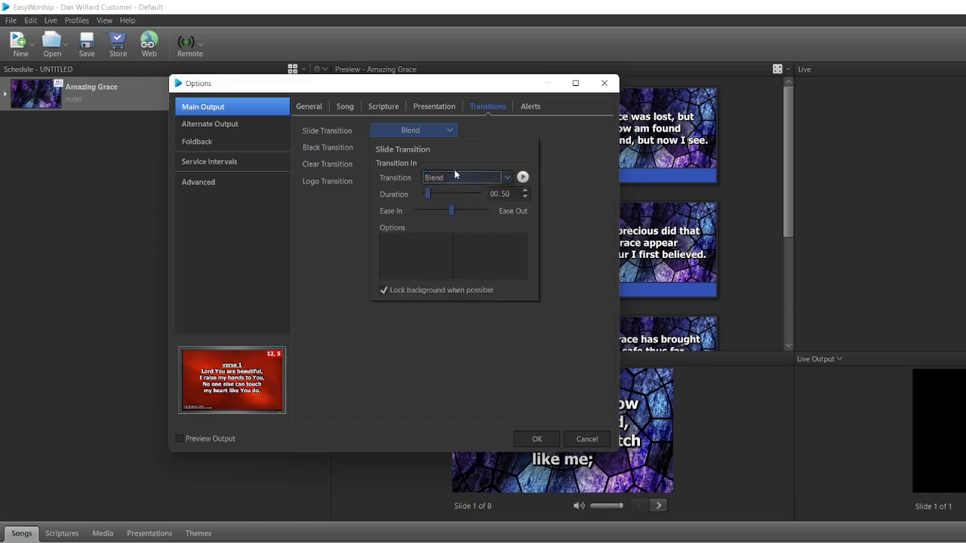
pyautogui.click(447, 195)
pyautogui.moveTo(452, 211)
pyautogui.mouseDown()
pyautogui.moveTo(428, 211)
pyautogui.moveTo(468, 210)
pyautogui.moveTo(455, 210)
pyautogui.mouseUp()
pyautogui.click(574, 157)
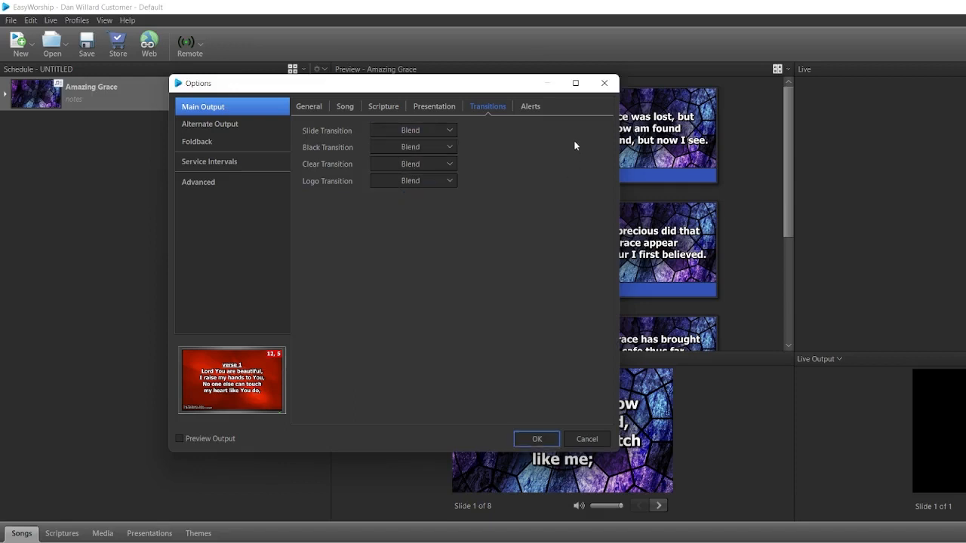
# Try turning the nursery alert off and back on, and view the message alert's background color choices.
pyautogui.click(534, 107)
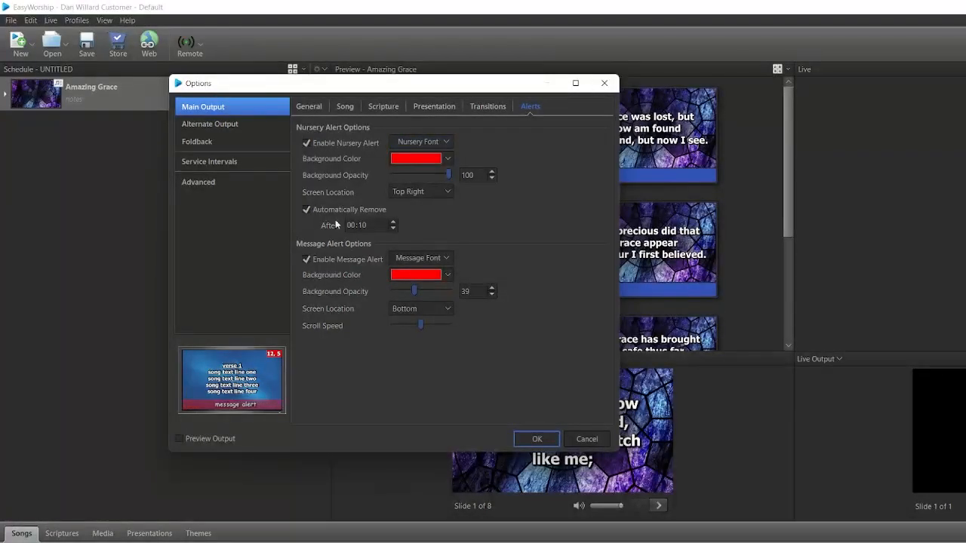
pyautogui.click(308, 143)
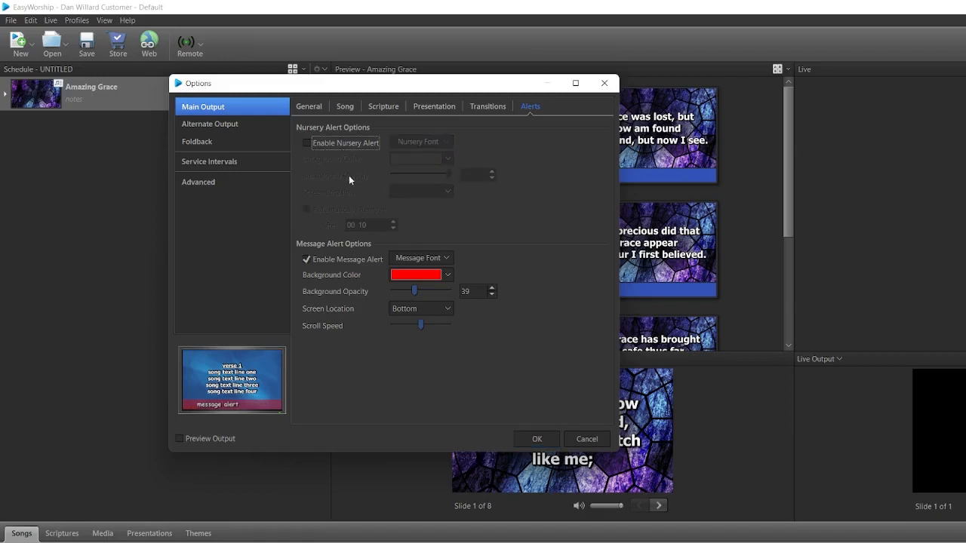
pyautogui.click(308, 143)
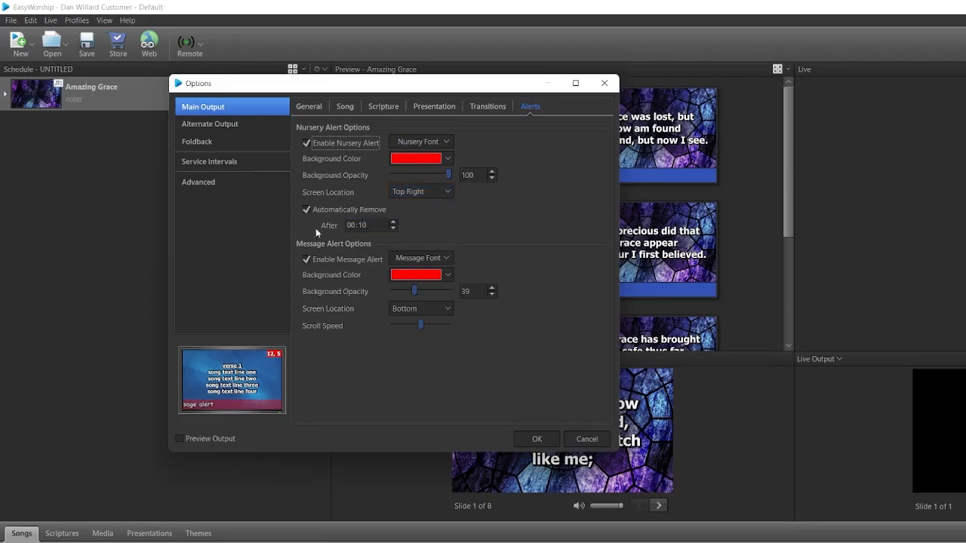
pyautogui.click(363, 224)
pyautogui.click(444, 277)
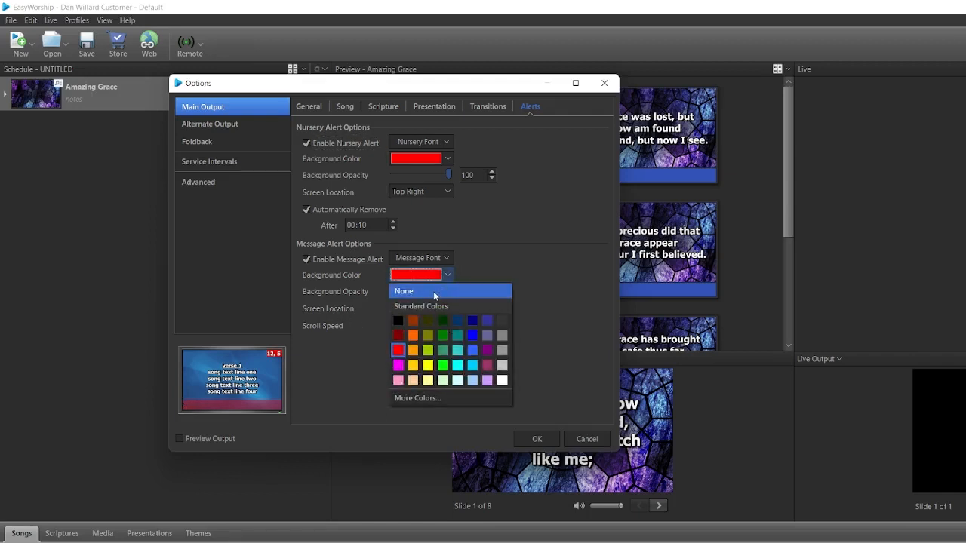
pyautogui.click(488, 261)
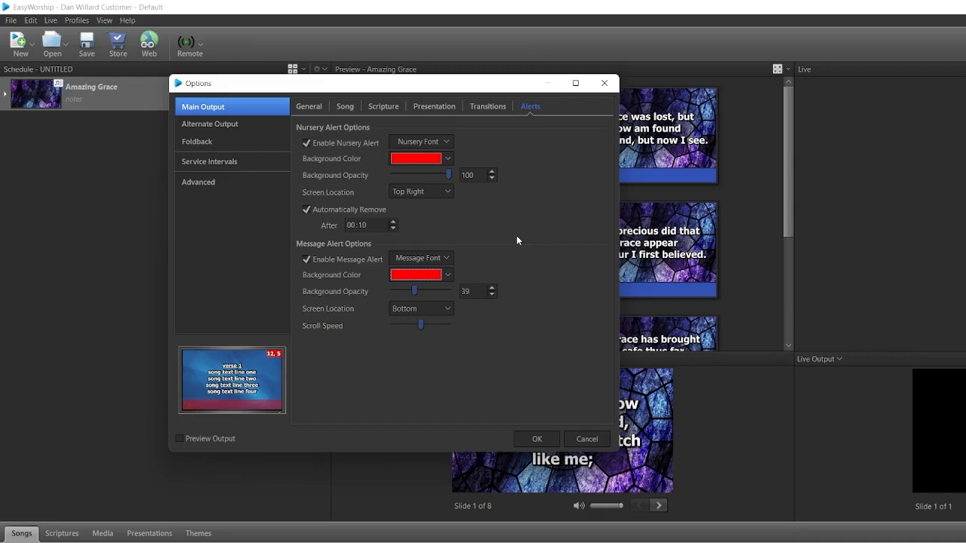
# Open the general options for the alternate output.
pyautogui.click(216, 126)
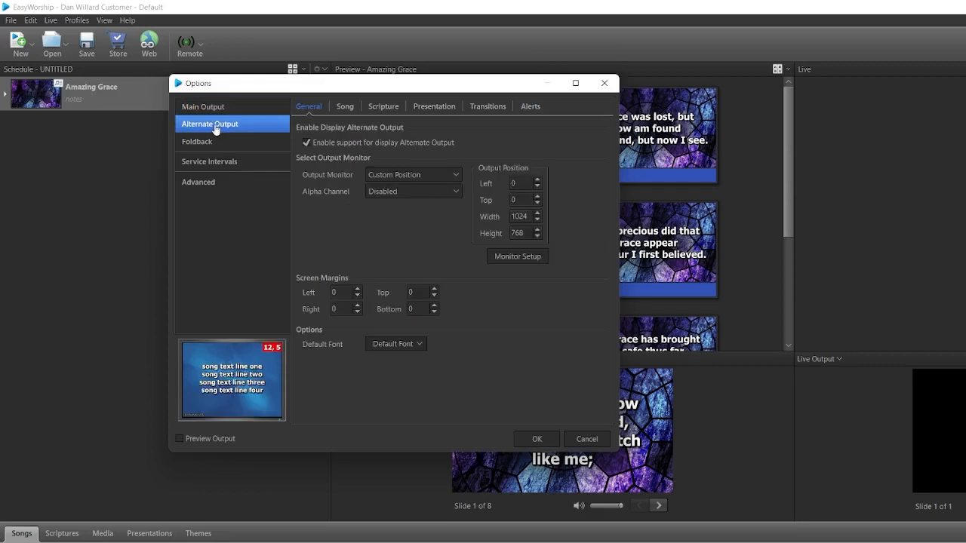
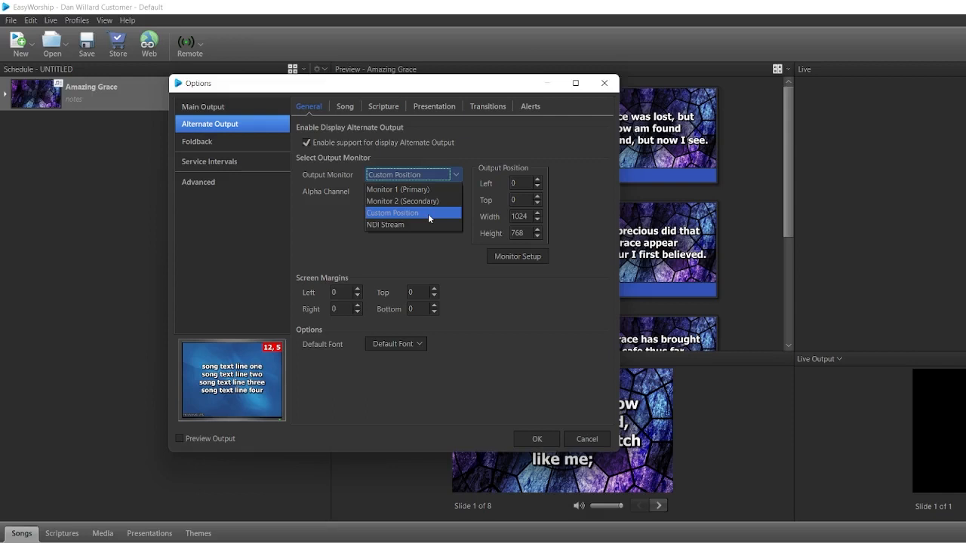
# View the alternate output's monitor choices, and try turning alternate output support off and back on.
pyautogui.click(428, 212)
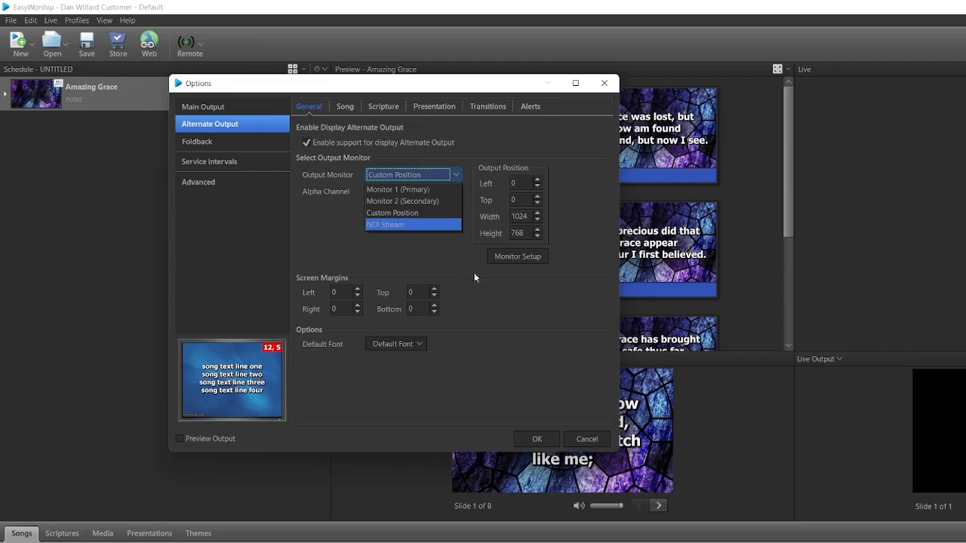
pyautogui.click(443, 256)
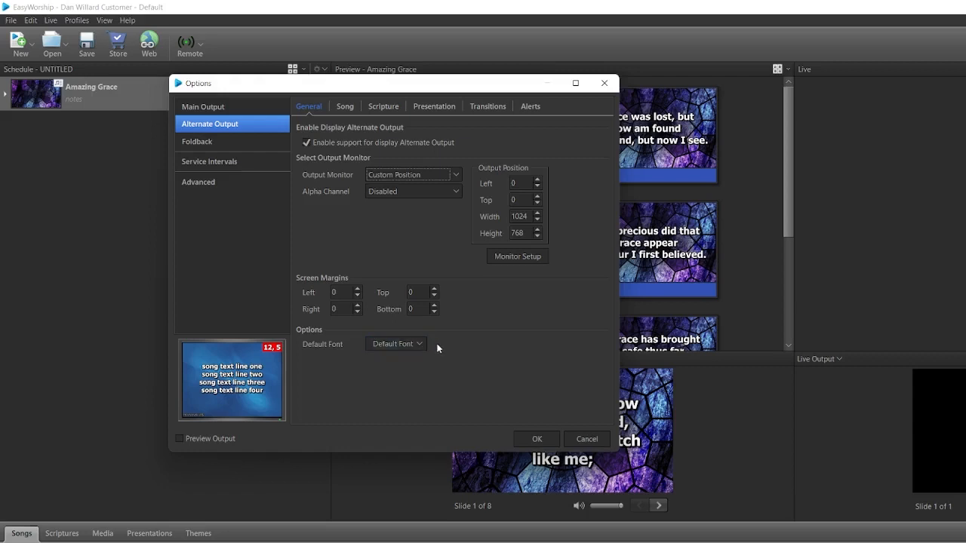
pyautogui.click(306, 142)
pyautogui.click(307, 142)
# Try turning the verse/chorus label on and back off in the alternate output's song layout.
pyautogui.click(347, 108)
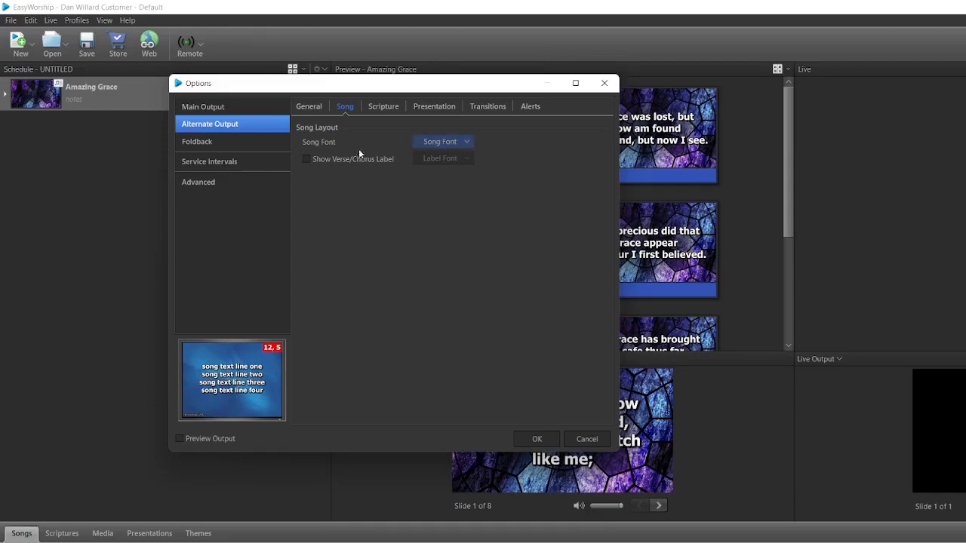
pyautogui.click(307, 158)
pyautogui.click(309, 160)
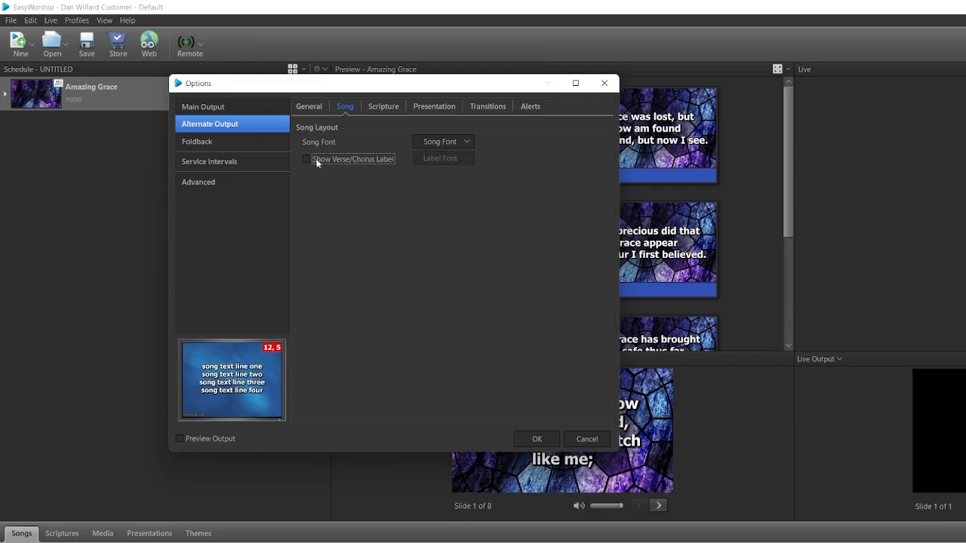
# View the alternate output's scripture layout, presentation fonts and transition options.
pyautogui.click(391, 109)
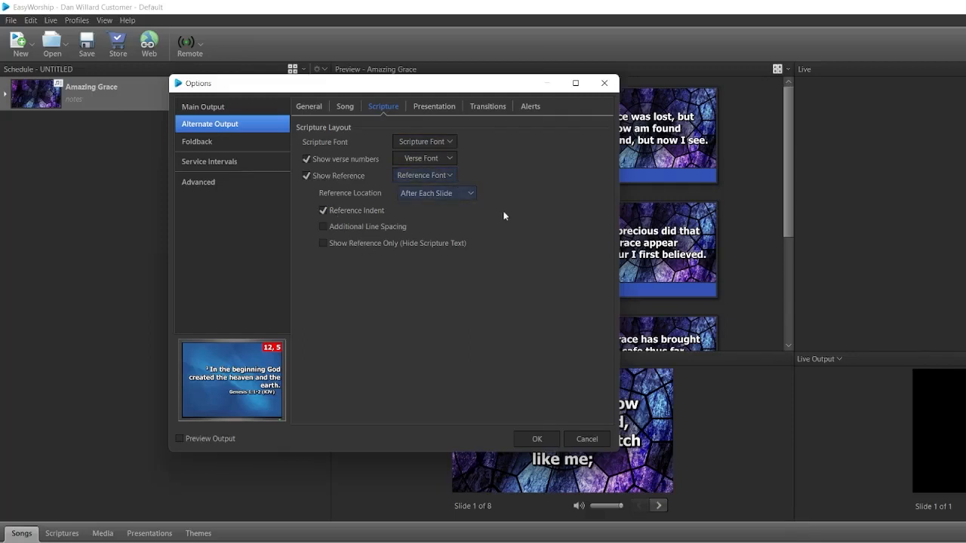
pyautogui.click(432, 110)
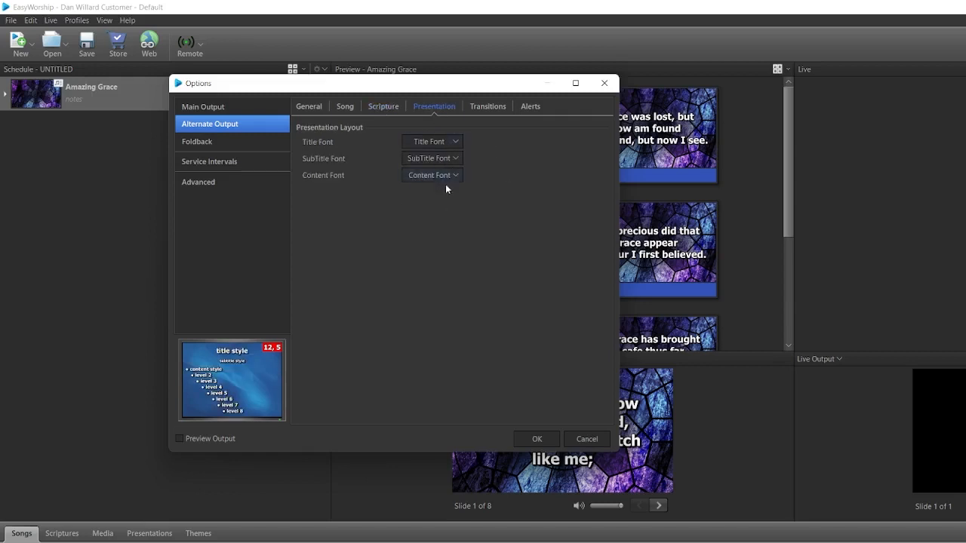
pyautogui.click(480, 111)
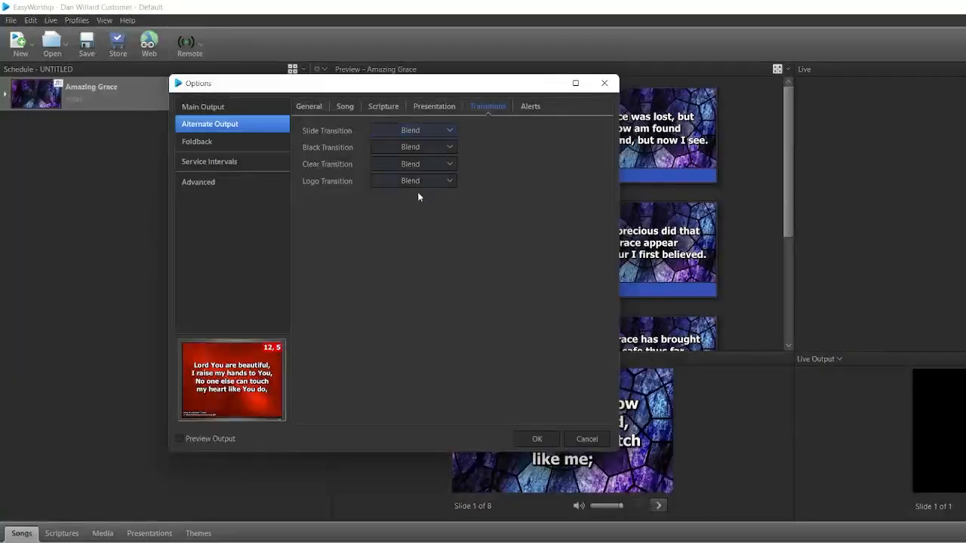
# Try turning the alternate output's nursery alert off and back on.
pyautogui.click(531, 107)
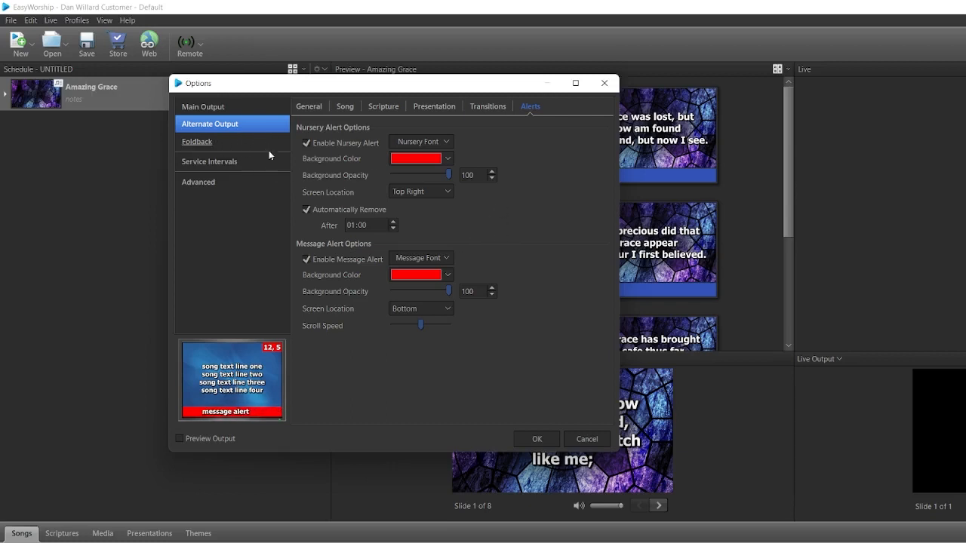
pyautogui.click(307, 143)
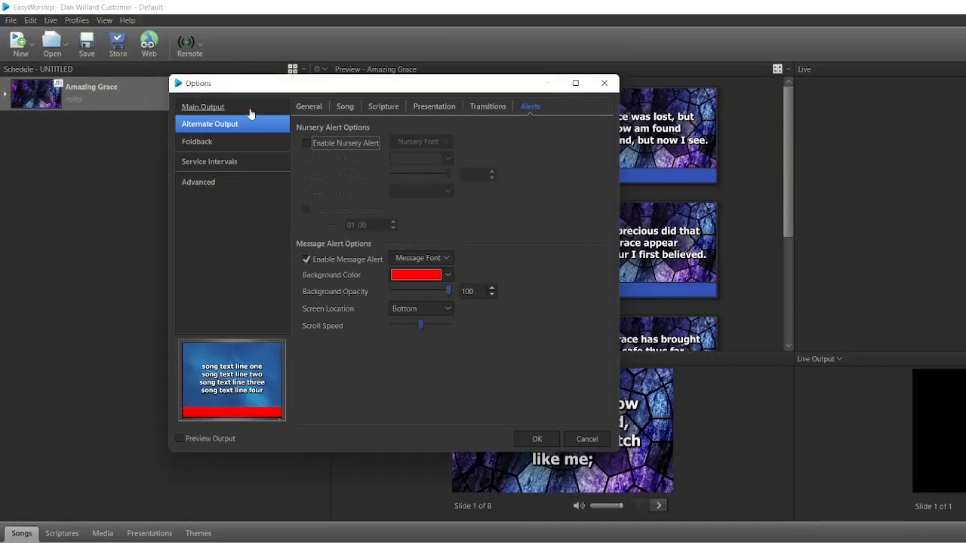
pyautogui.click(307, 141)
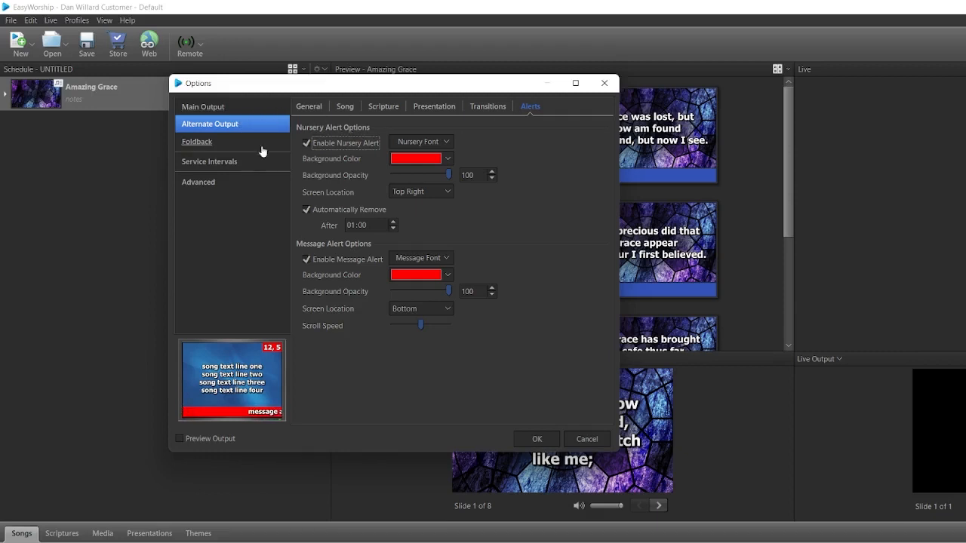
# Enable support for the foldback stage display and view its output monitor choices.
pyautogui.click(219, 143)
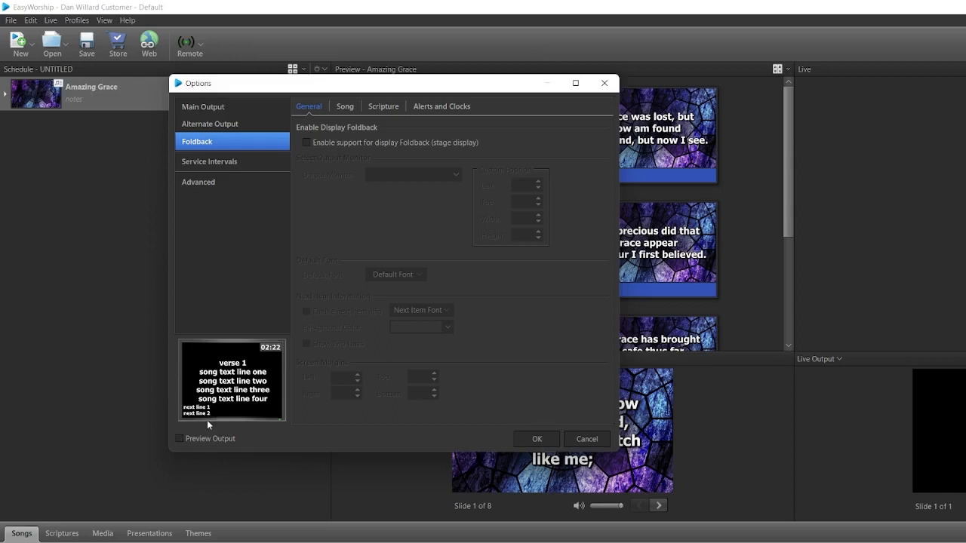
pyautogui.click(306, 143)
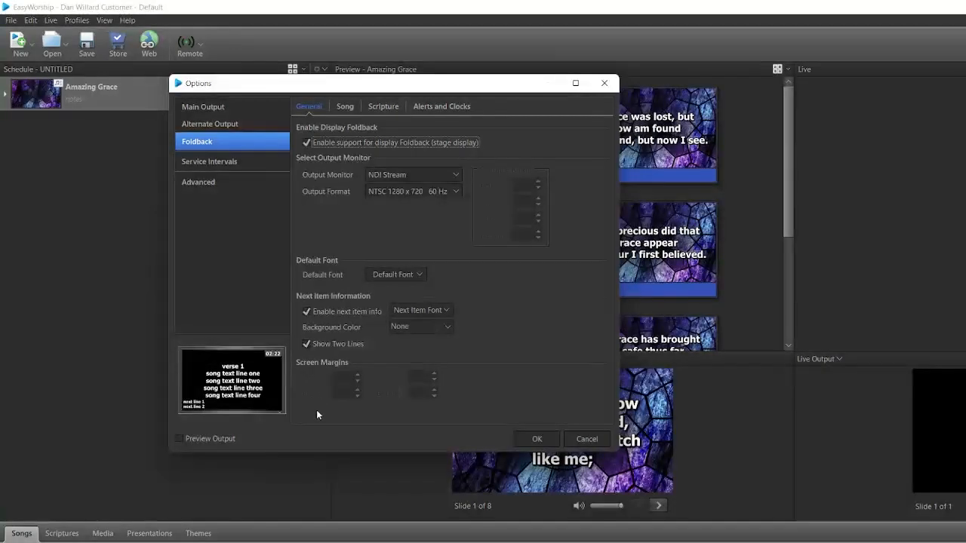
pyautogui.click(457, 175)
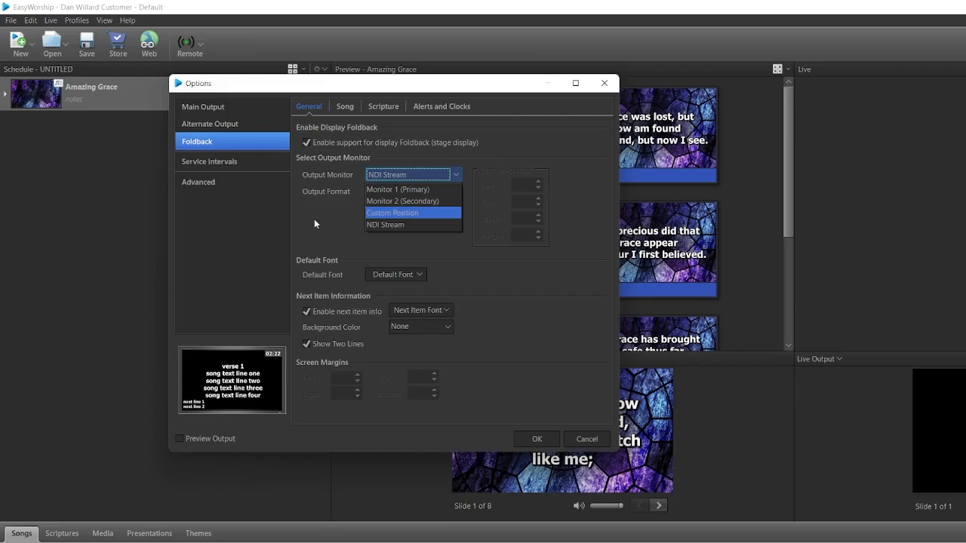
pyautogui.click(355, 226)
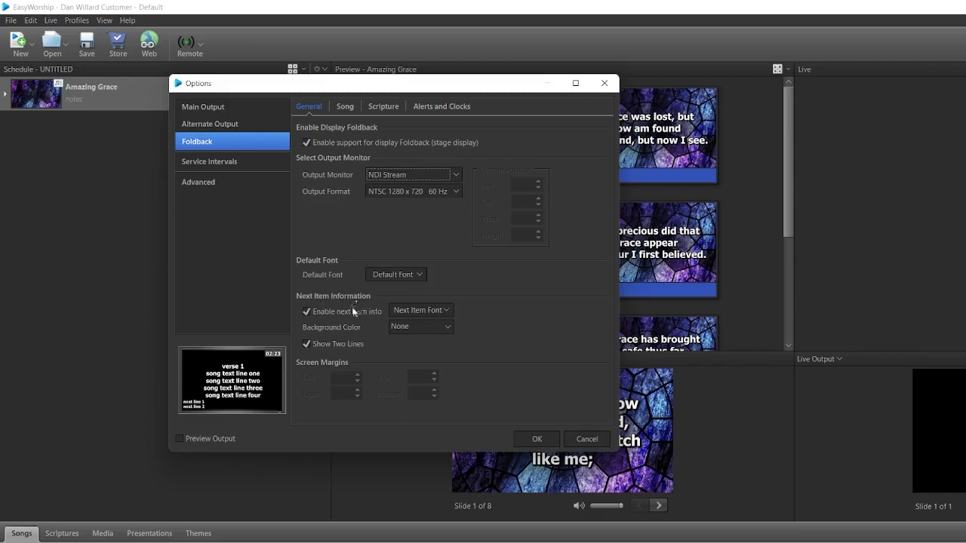
# View the foldback's next item font settings and try the Show Two Lines option.
pyautogui.click(448, 311)
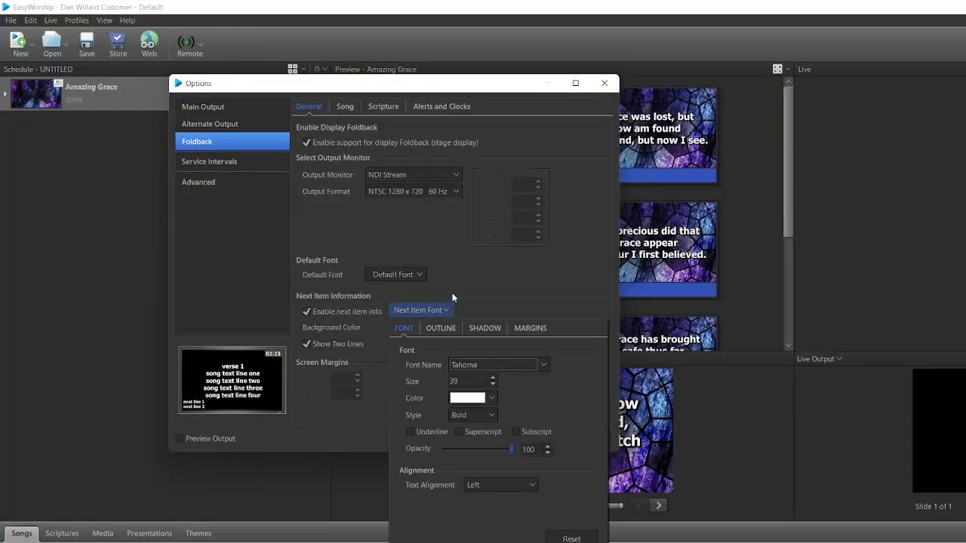
pyautogui.click(446, 298)
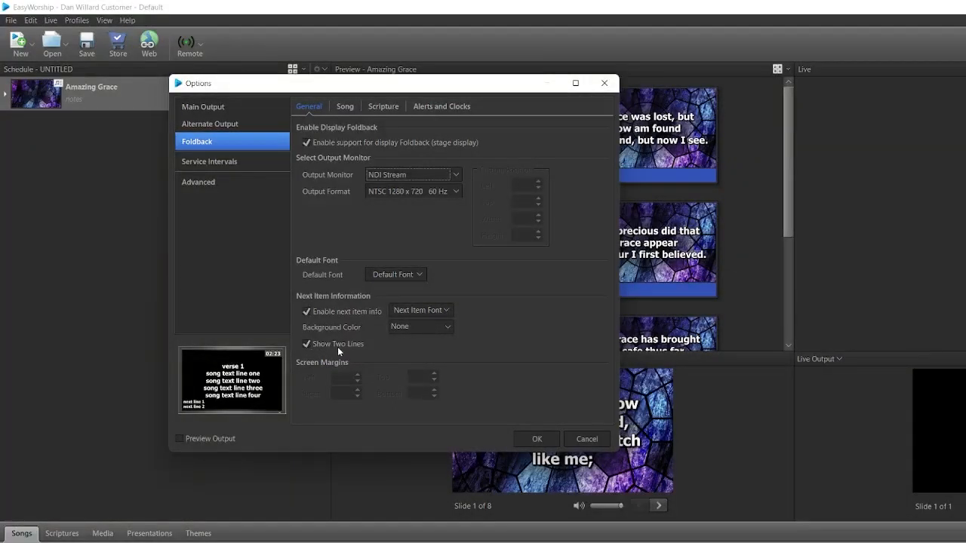
pyautogui.click(306, 345)
# View the foldback's song layout and scripture layout options.
pyautogui.click(345, 107)
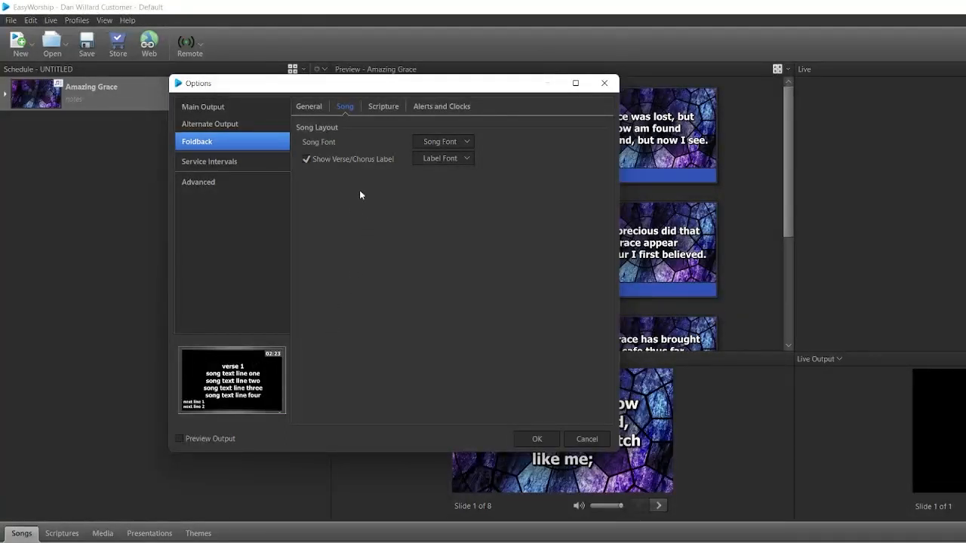
pyautogui.click(382, 108)
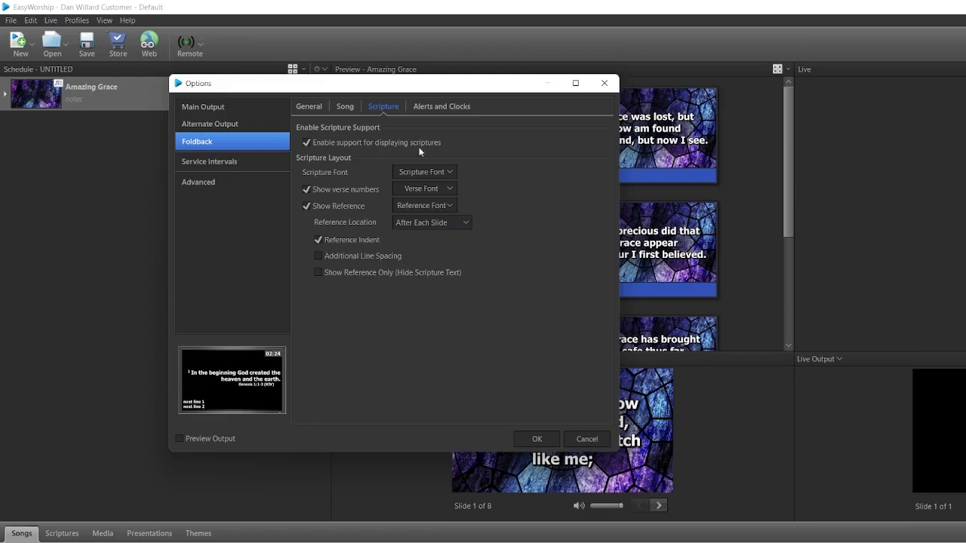
# View the screen location and time format choices for the foldback clock.
pyautogui.click(442, 106)
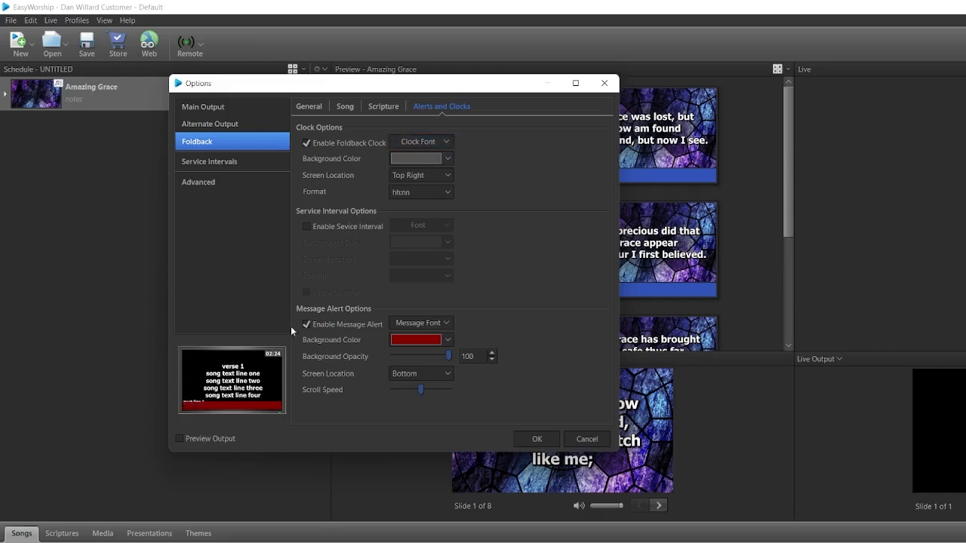
pyautogui.click(444, 177)
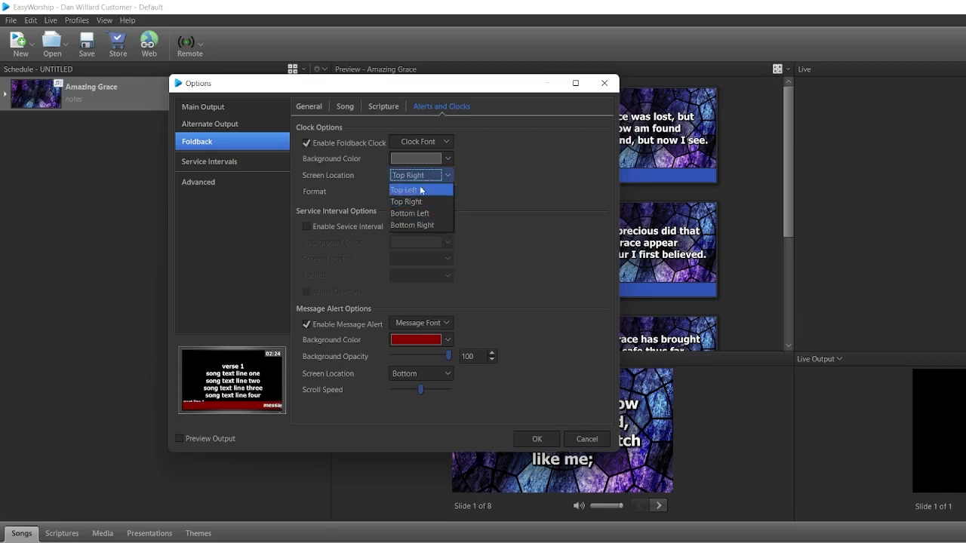
pyautogui.click(479, 191)
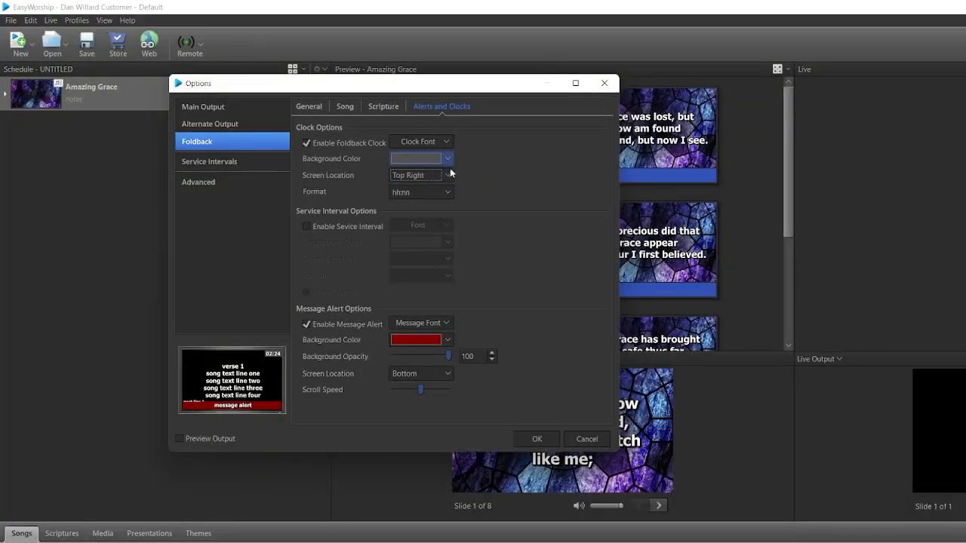
pyautogui.click(448, 191)
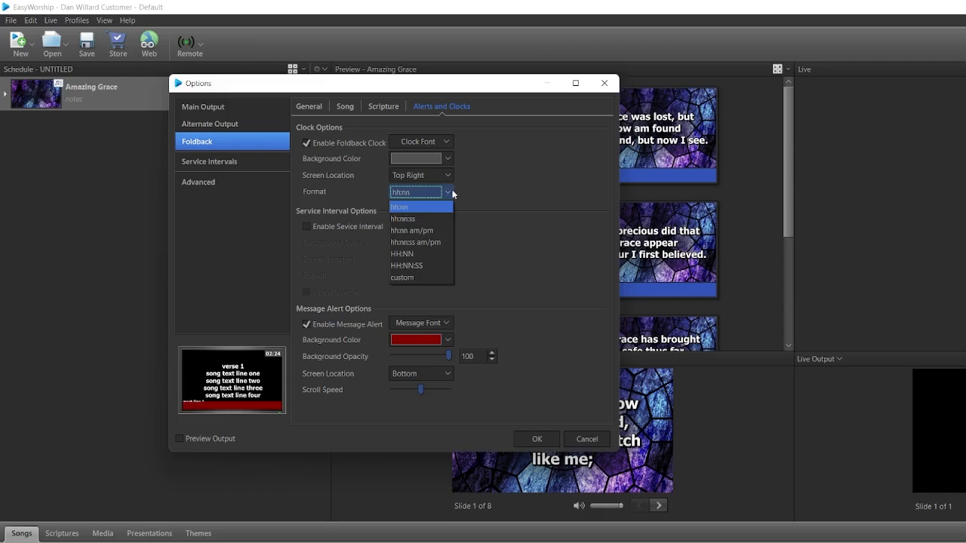
pyautogui.click(452, 195)
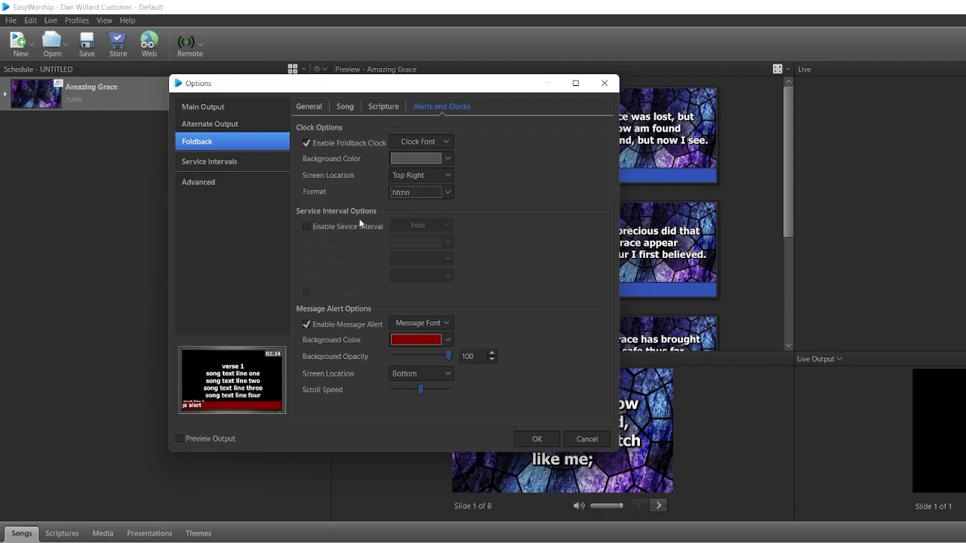
# Enable the service interval on the foldback, and try turning Allow Overrun on and back off.
pyautogui.click(305, 227)
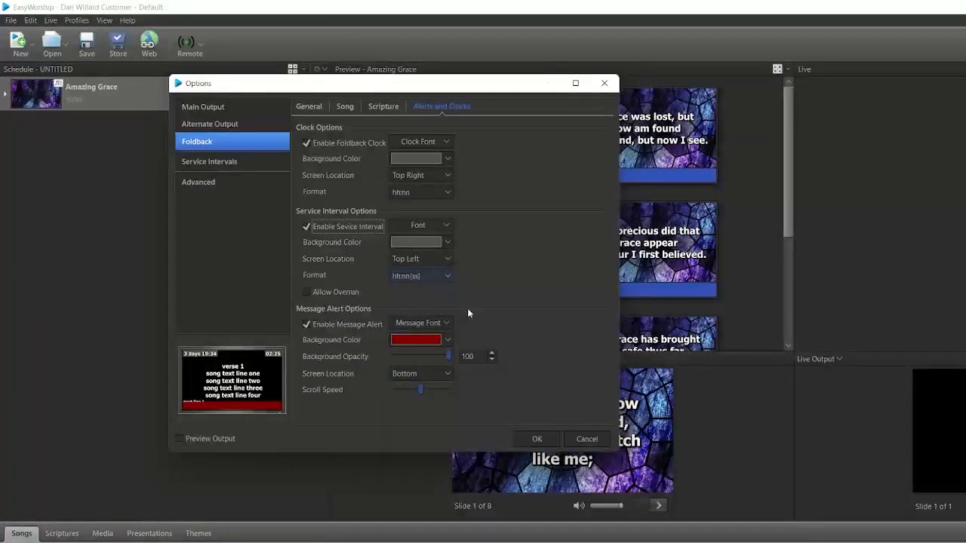
pyautogui.click(307, 292)
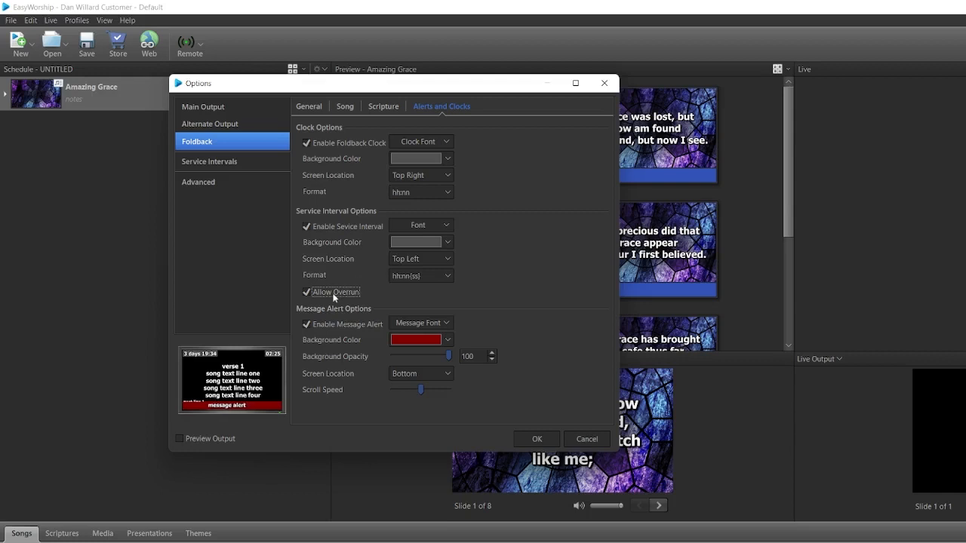
pyautogui.click(307, 292)
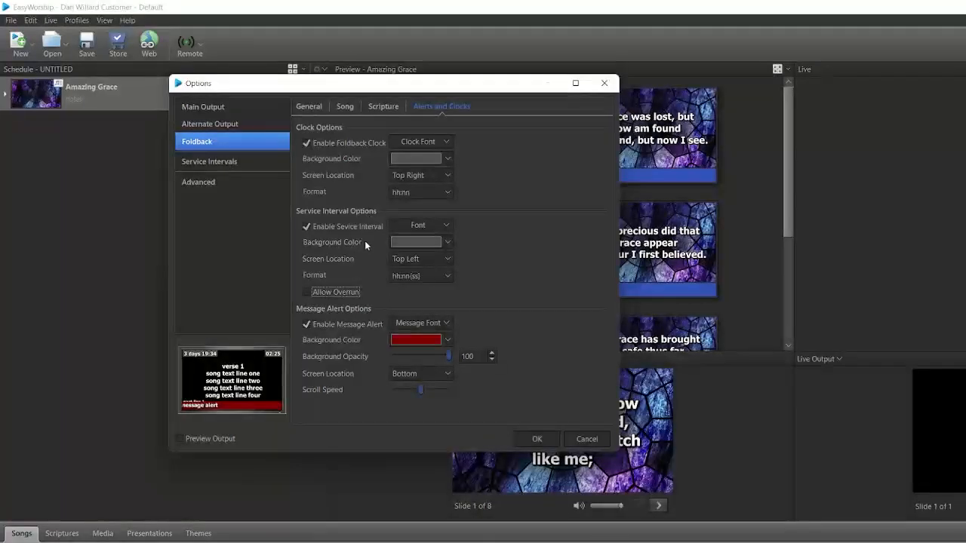
# Add a second service interval and set its day to Wednesday.
pyautogui.click(222, 163)
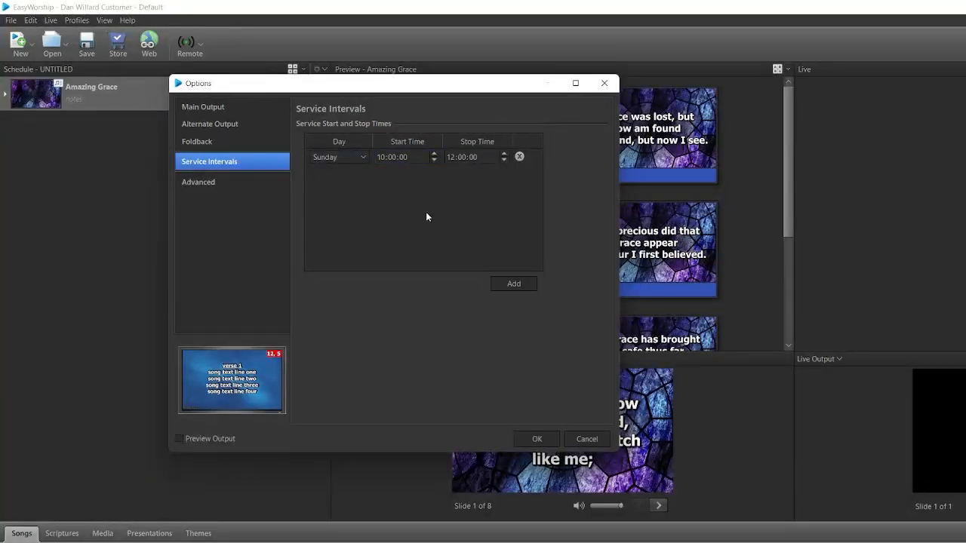
pyautogui.click(514, 286)
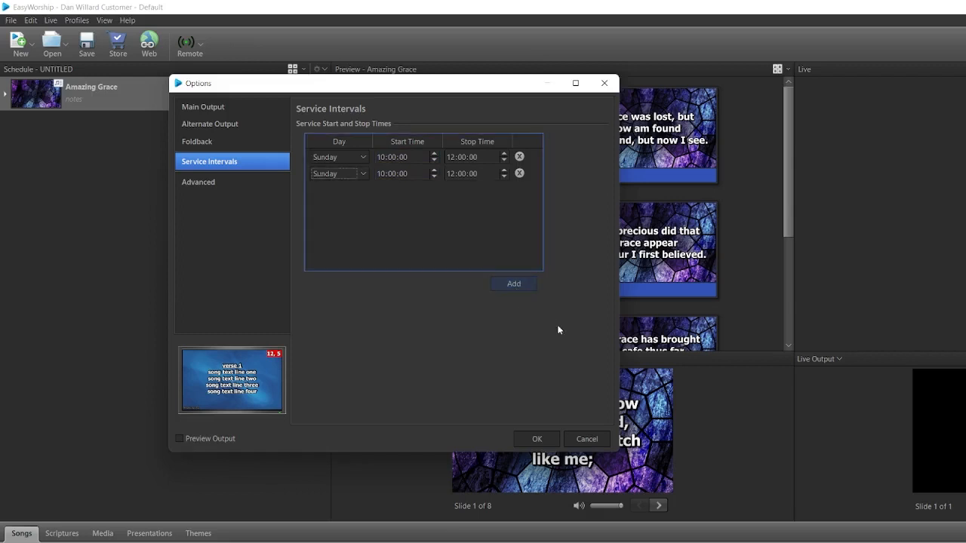
pyautogui.click(364, 177)
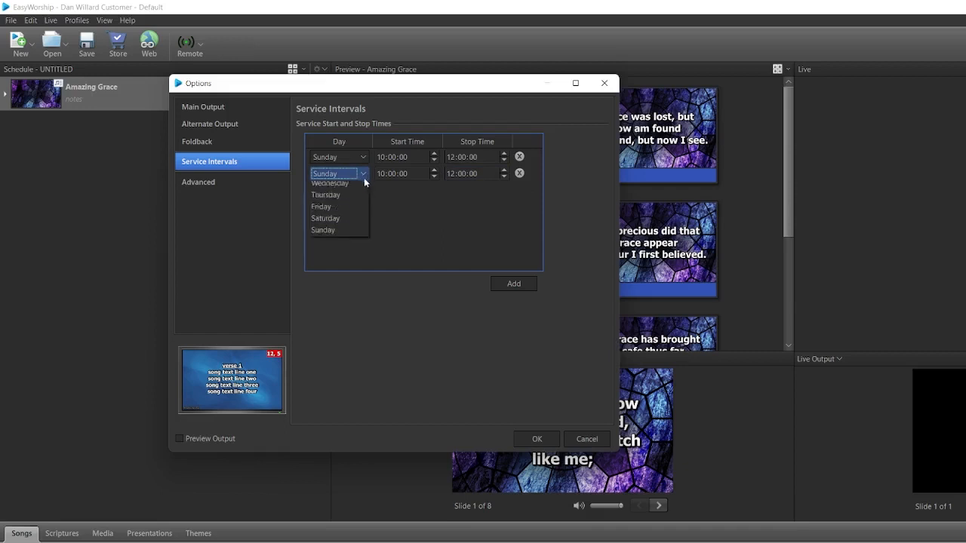
pyautogui.click(356, 210)
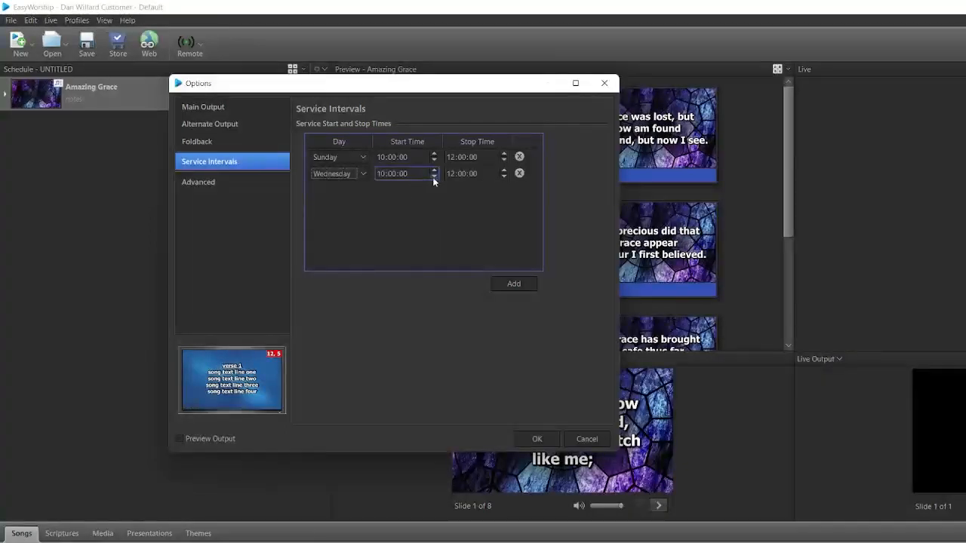
# Set the Wednesday service's start time to 18:00:00 and its stop time to 20:00:00.
pyautogui.click(381, 174)
pyautogui.write('18')
pyautogui.click(451, 173)
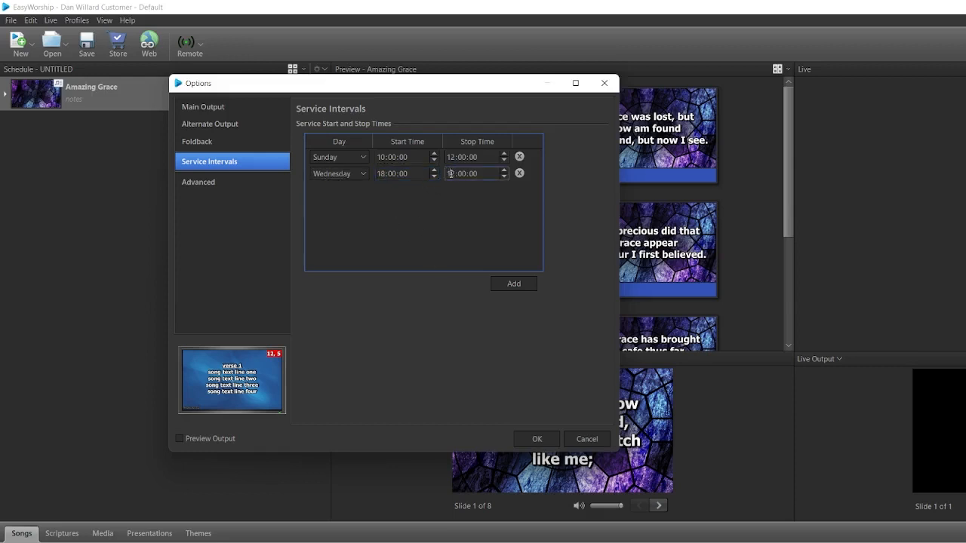
pyautogui.click(450, 174)
pyautogui.press('BackSpace')
pyautogui.press('Right')
pyautogui.write('2')
pyautogui.press('Left')
pyautogui.write('20:00')
# Check the foldback preview's service interval countdown and return to the service start and stop times.
pyautogui.click(200, 142)
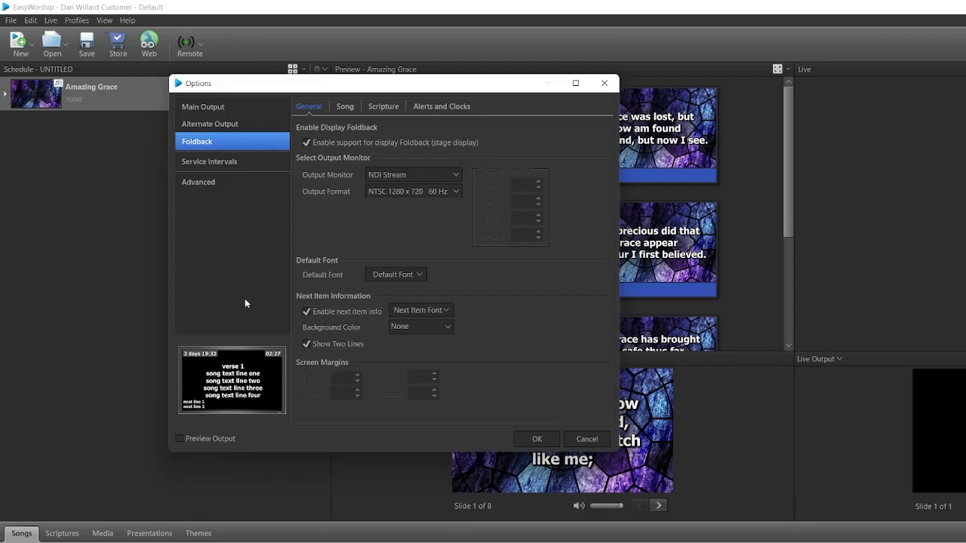
pyautogui.click(219, 163)
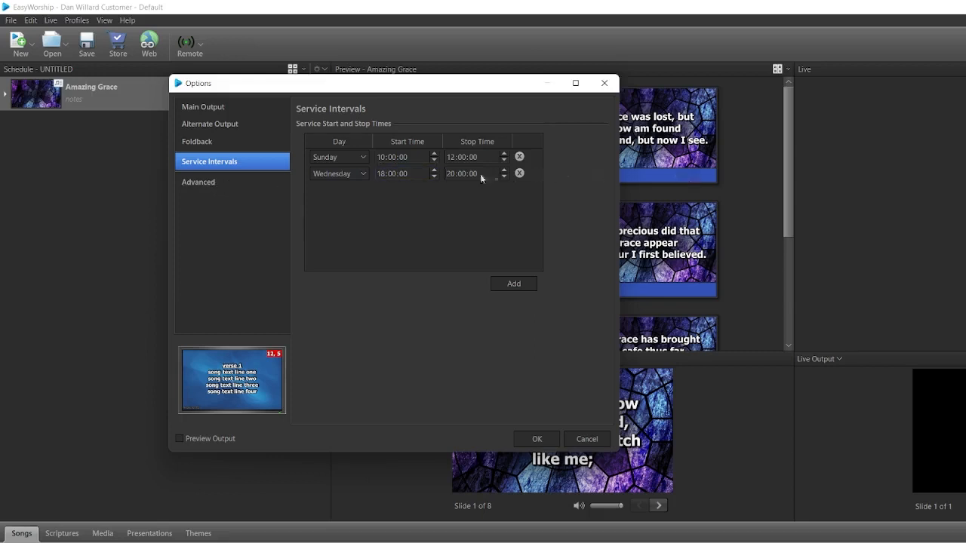
# Turn on showing the live screen on startup in the advanced options.
pyautogui.click(208, 185)
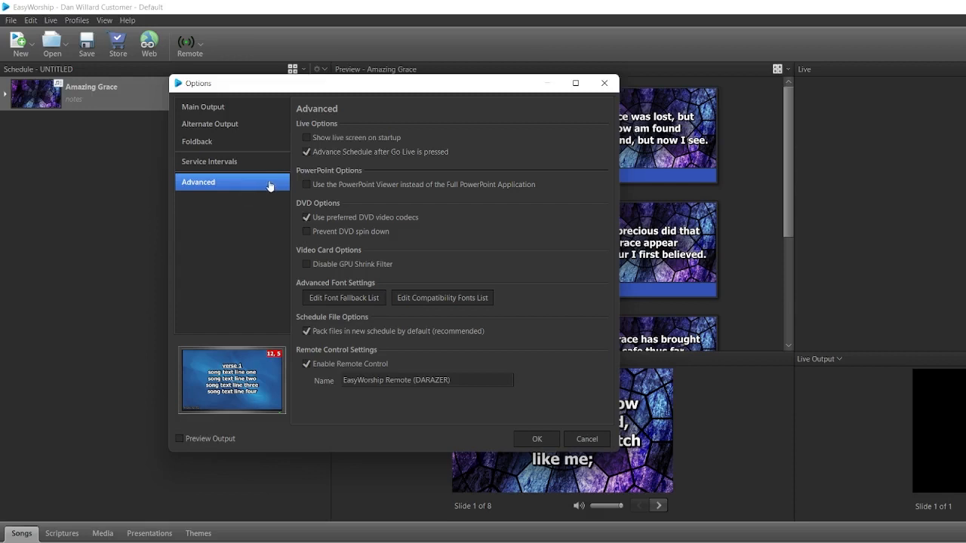
pyautogui.click(307, 138)
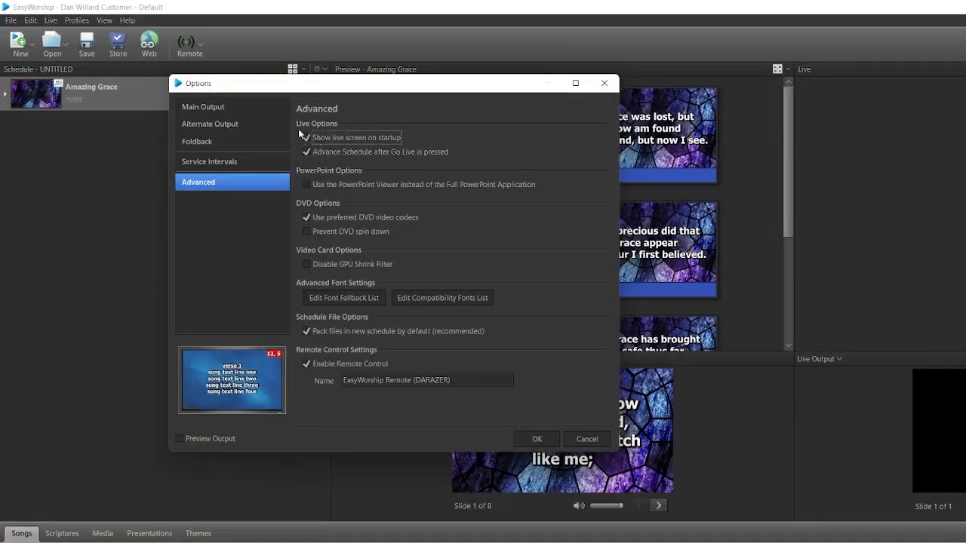